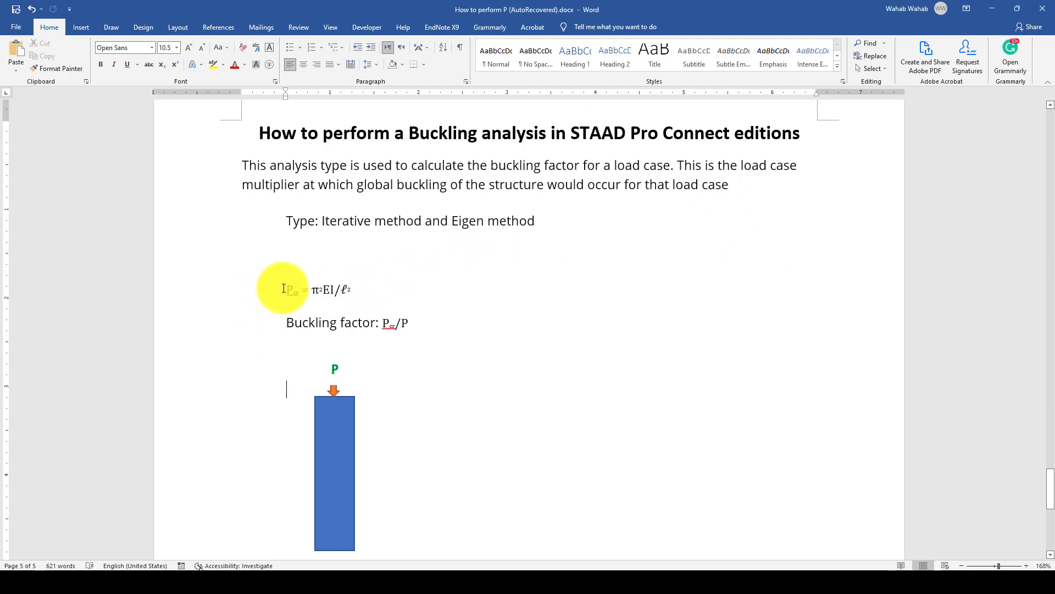
Step: Examine the critical load formula and the buckling factor definition above the column diagram in the document
left_click_drag(283, 288, 365, 287)
left_click(371, 299)
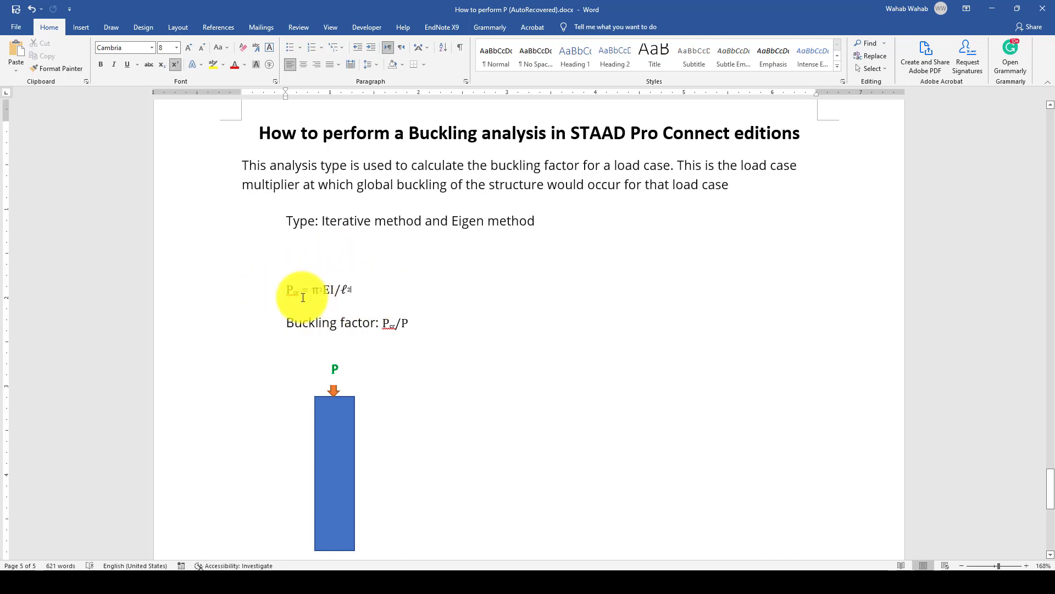
left_click_drag(286, 291, 334, 288)
left_click(362, 304)
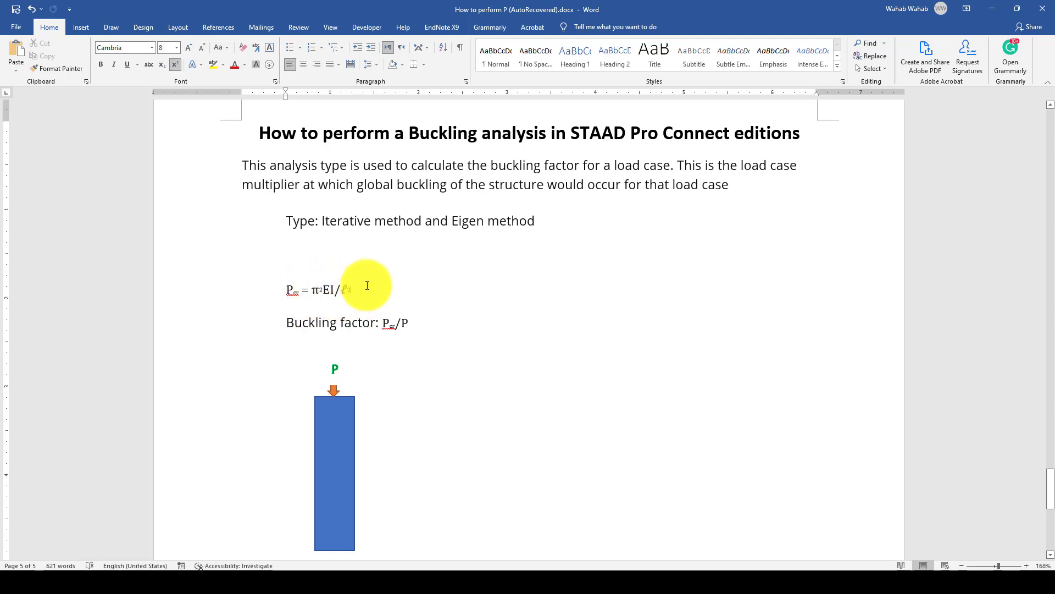
scroll(354, 371, "down", 2)
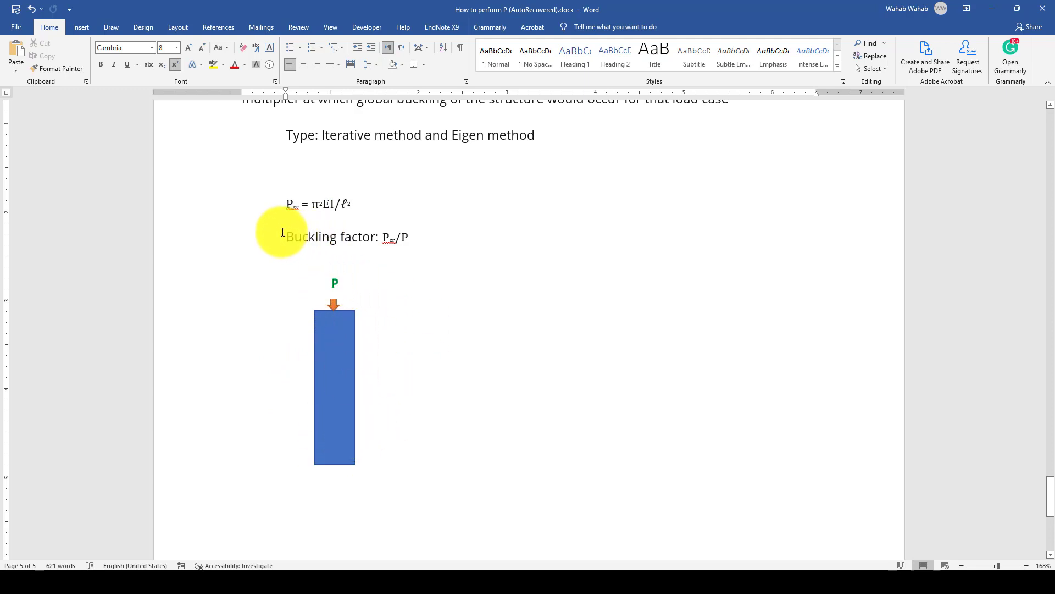
left_click_drag(284, 204, 352, 206)
left_click(352, 223)
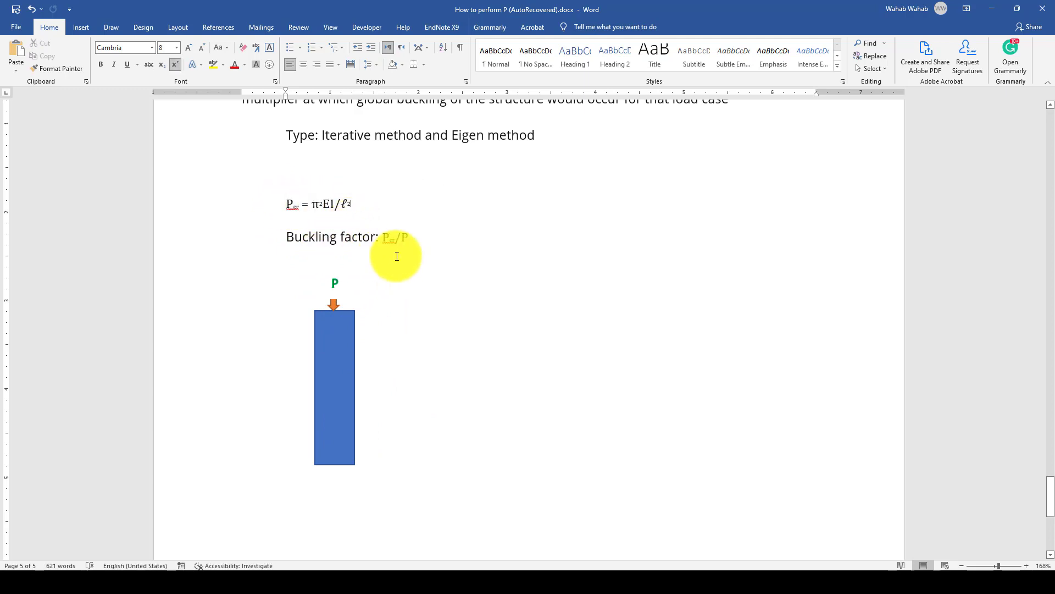
left_click_drag(281, 237, 354, 235)
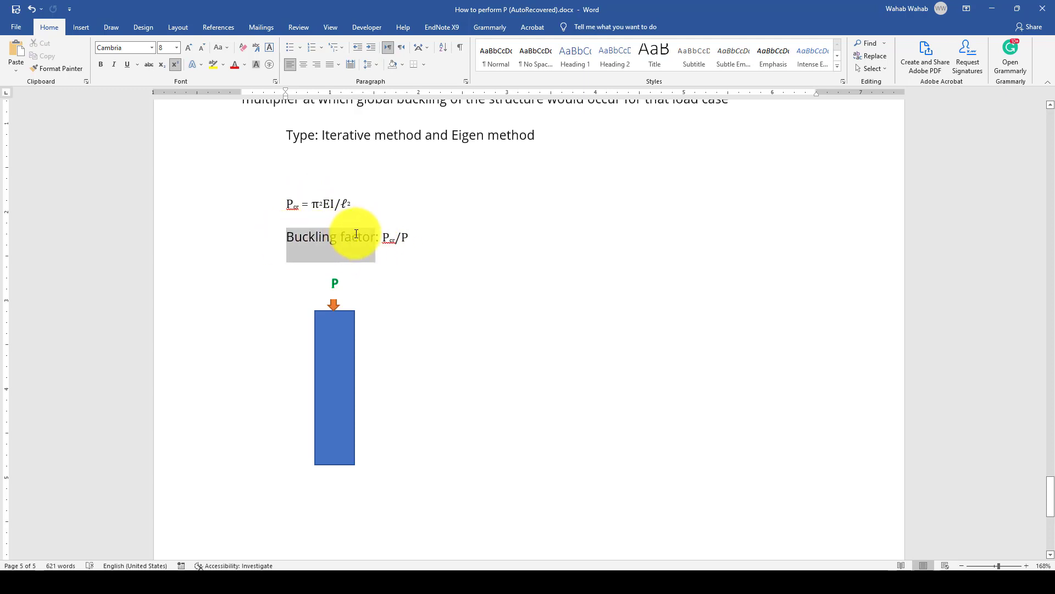
left_click(377, 254)
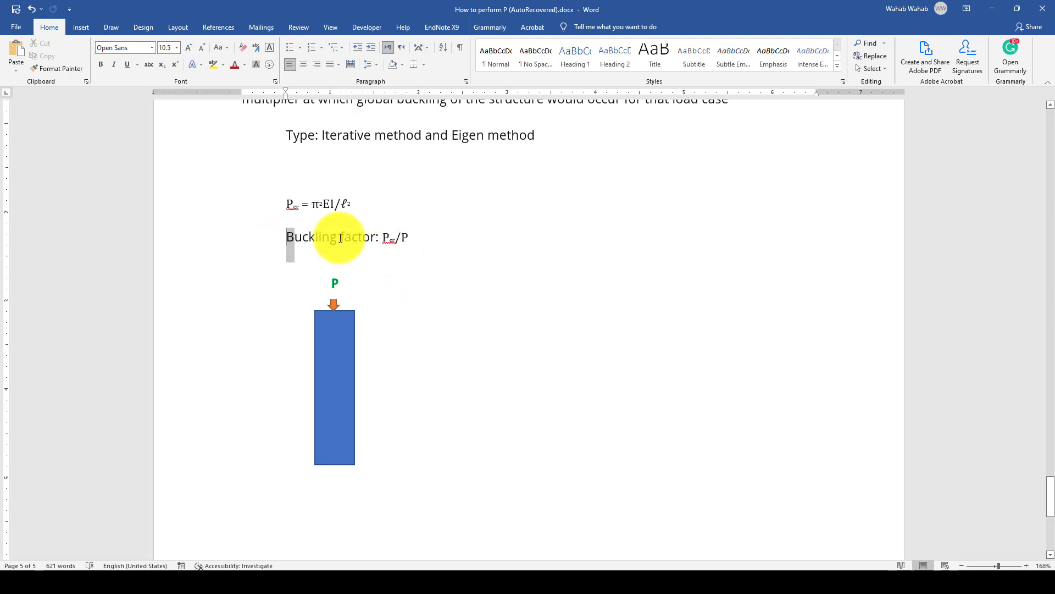
left_click_drag(343, 237, 431, 245)
left_click(438, 246)
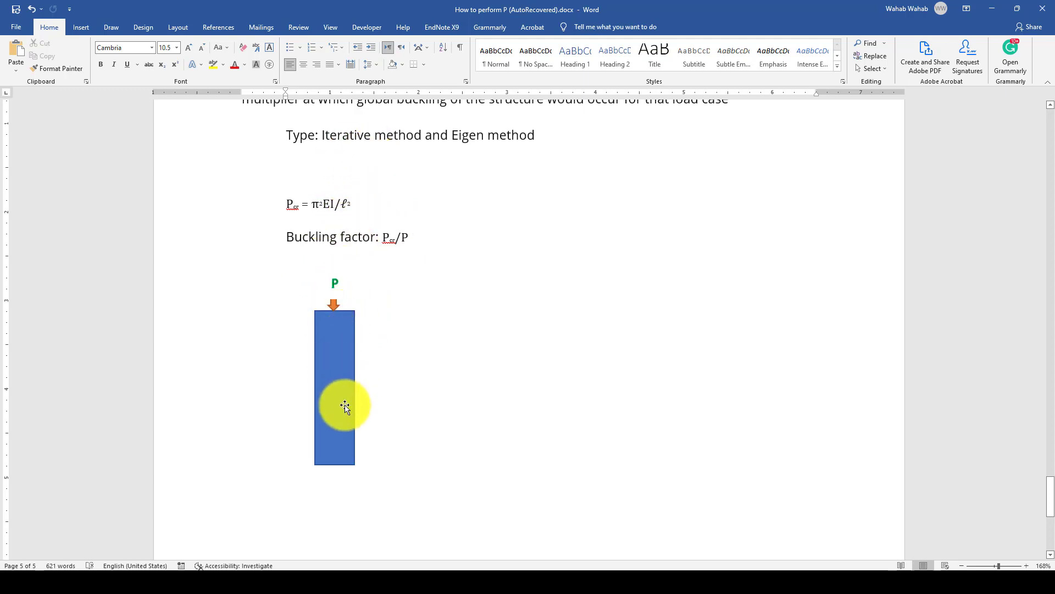
left_click(387, 237)
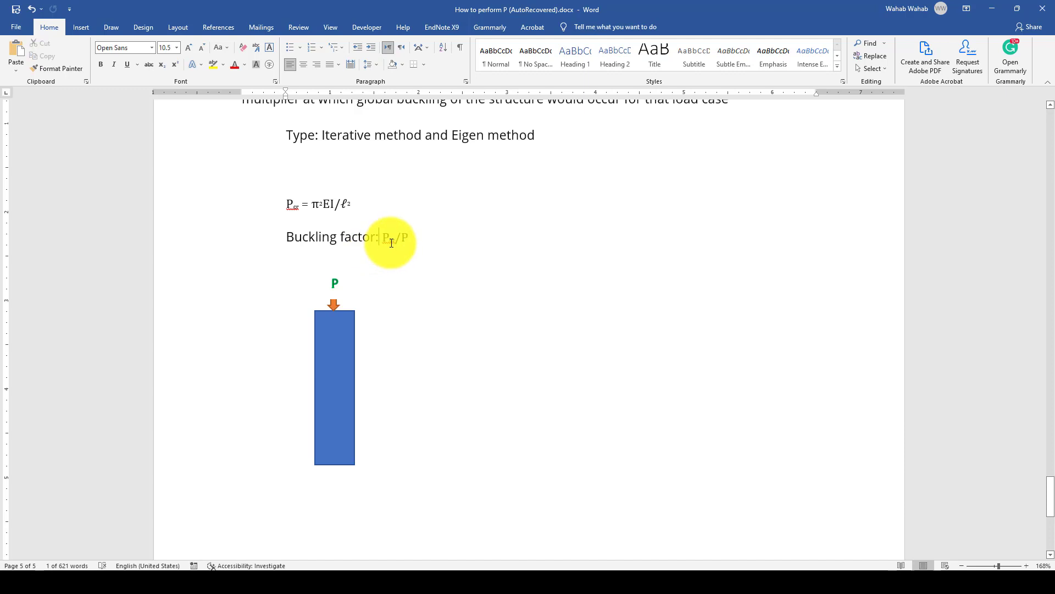
left_click(436, 418)
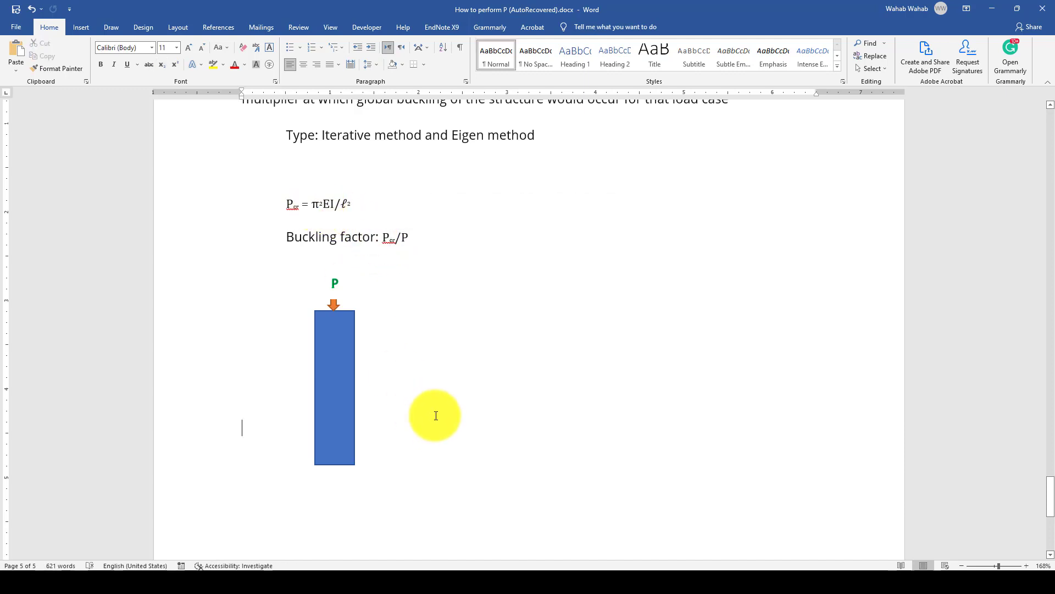
Step: Review the document's buckling analysis types, the iterative method and the Eigen method
scroll(436, 401, "up", 3)
scroll(425, 387, "down", 2)
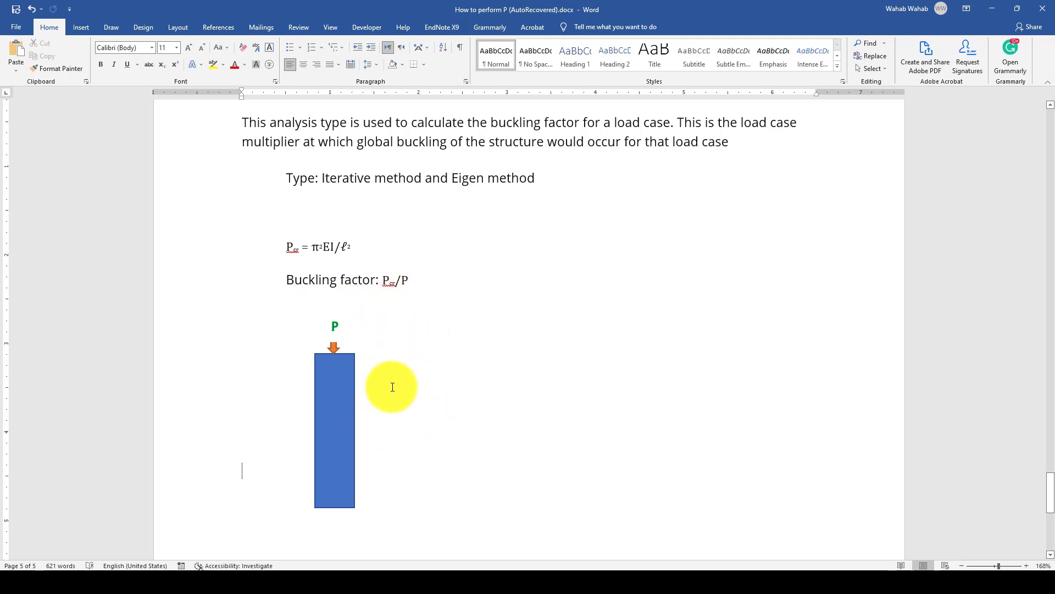
scroll(505, 154, "up", 2)
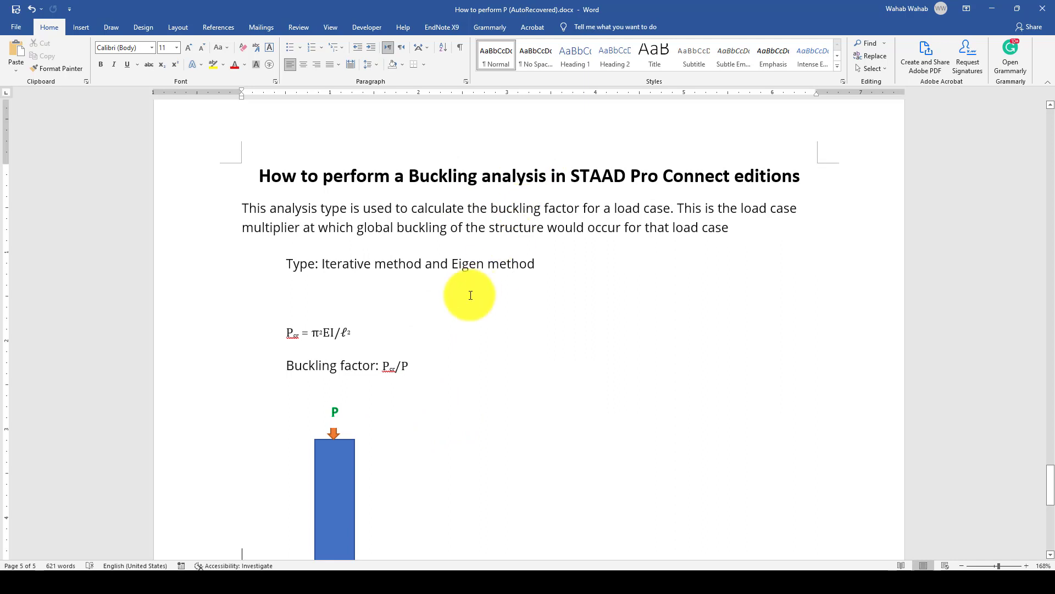
scroll(471, 301, "down", 1)
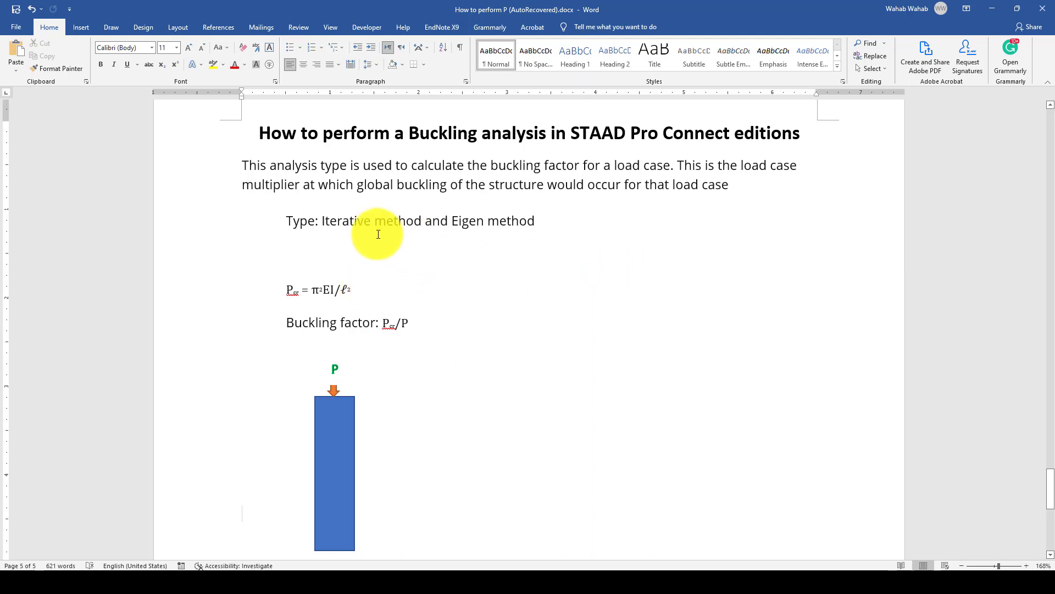
left_click_drag(284, 220, 362, 218)
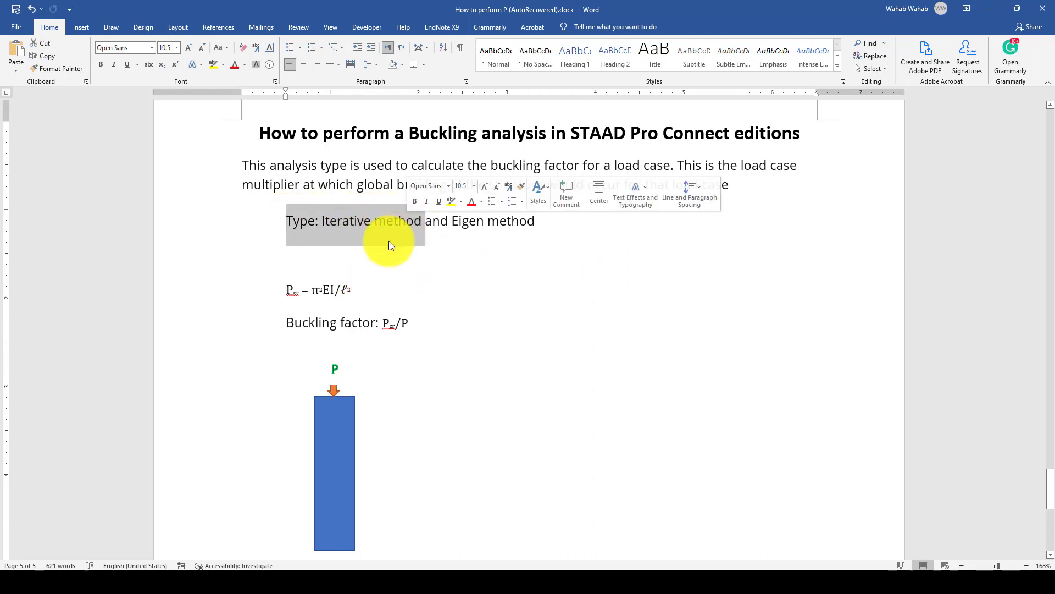
left_click(387, 220)
left_click_drag(322, 221, 406, 226)
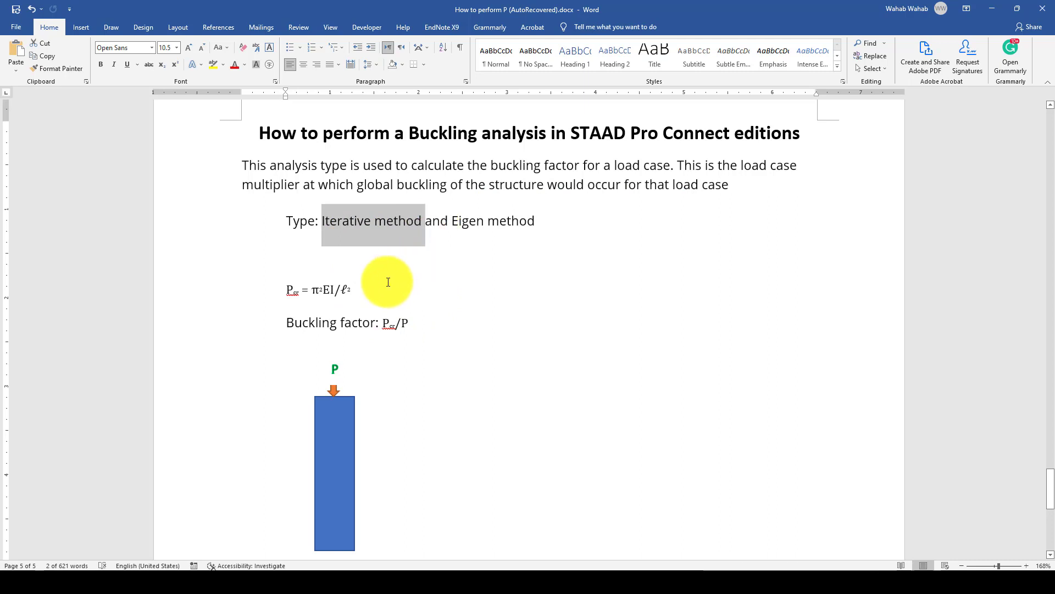
left_click(389, 326)
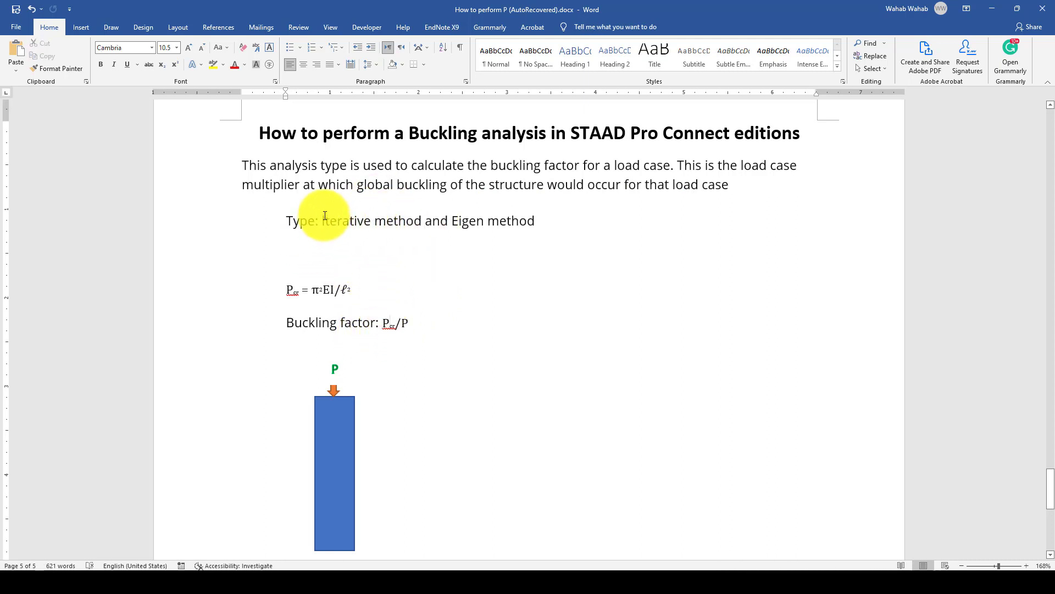
left_click(452, 226)
left_click(501, 219, "shift")
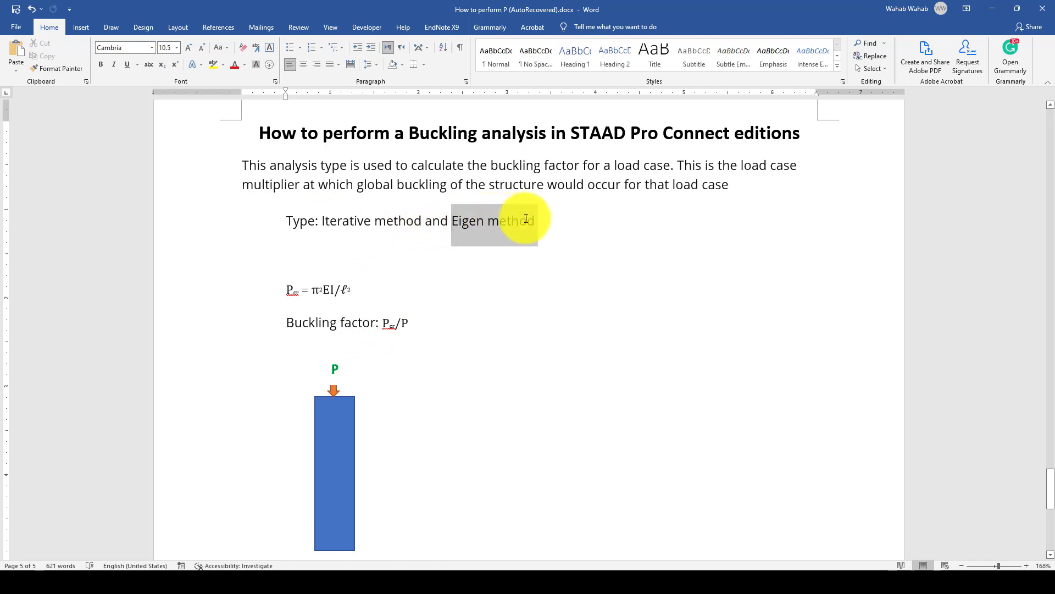
left_click(479, 230)
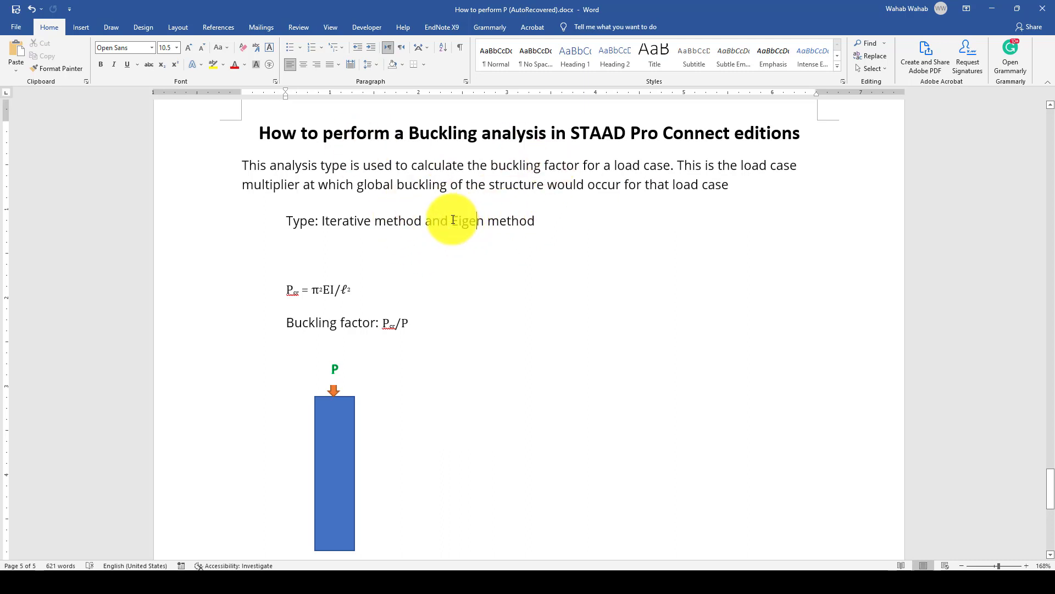
left_click_drag(451, 223, 535, 221)
left_click(483, 415)
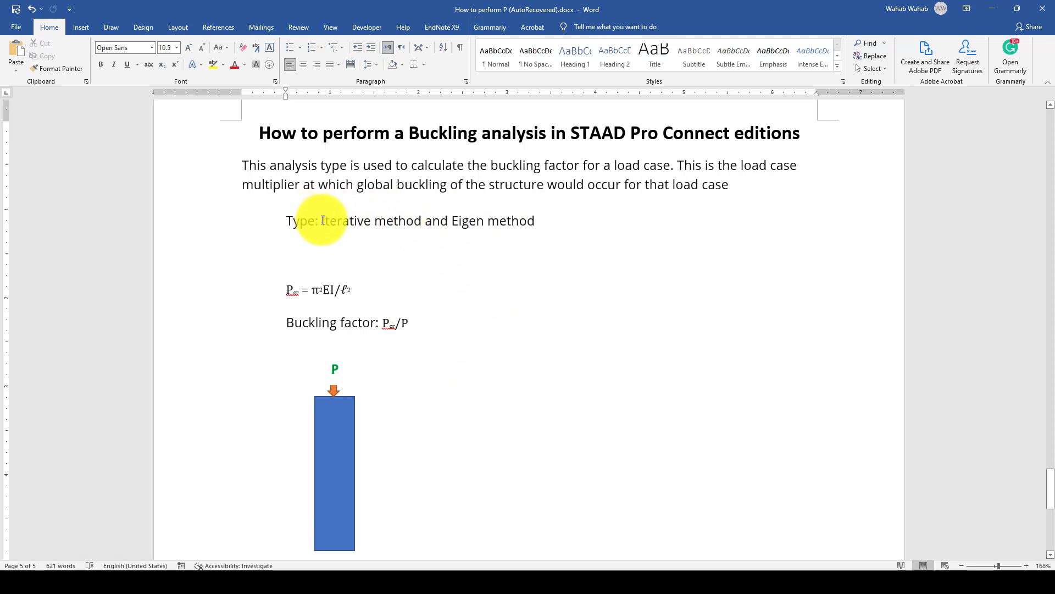
left_click_drag(322, 221, 423, 219)
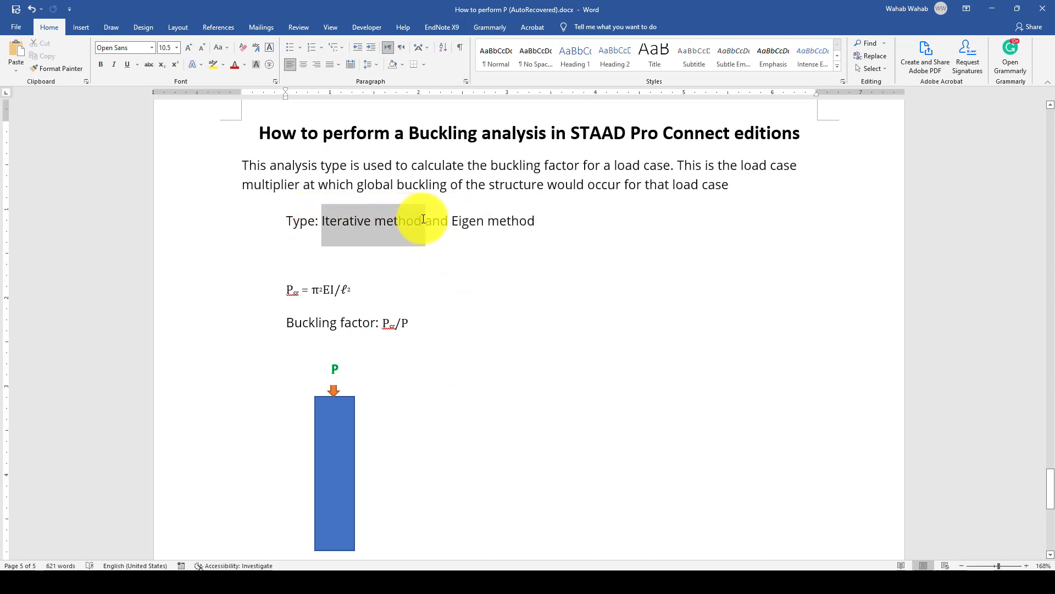
left_click(456, 223)
left_click_drag(457, 223, 522, 219)
left_click(512, 255)
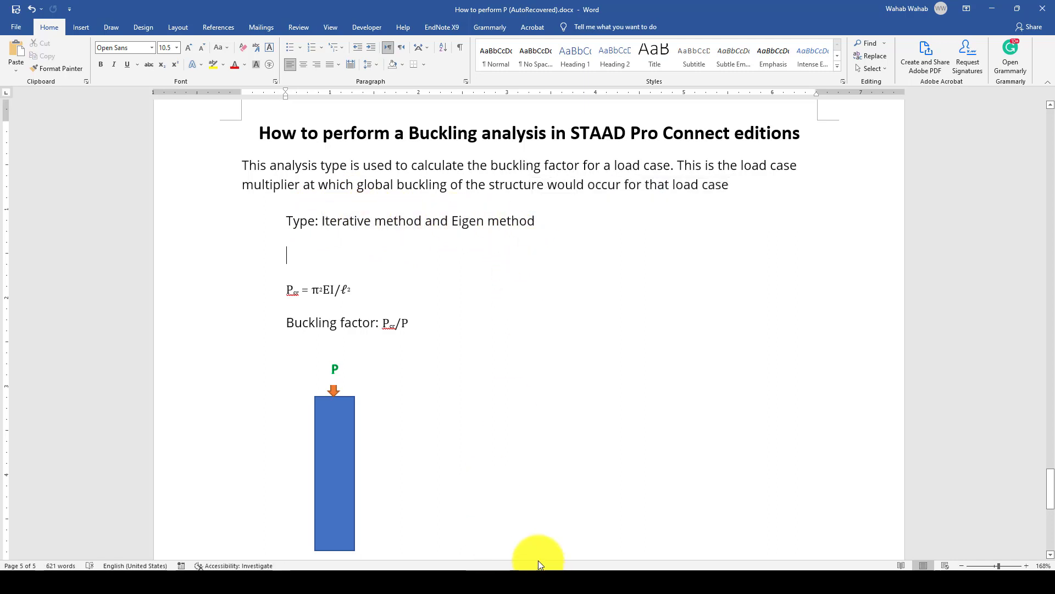
Step: Switch to STAAD.Pro and create a new analytical model with the file name Buckling_Anlaysis
left_click(478, 578)
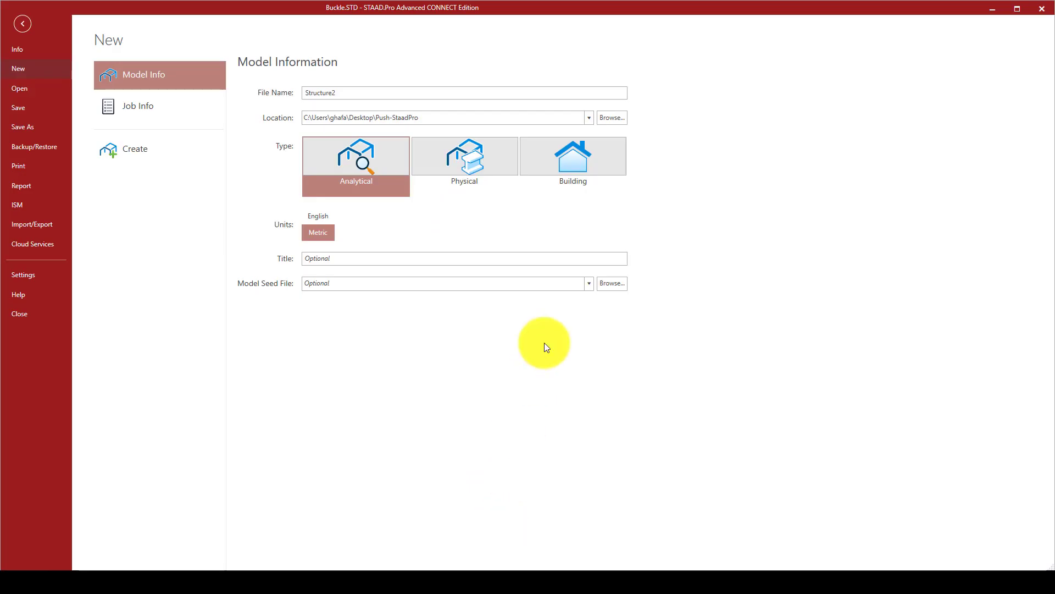
left_click(350, 93)
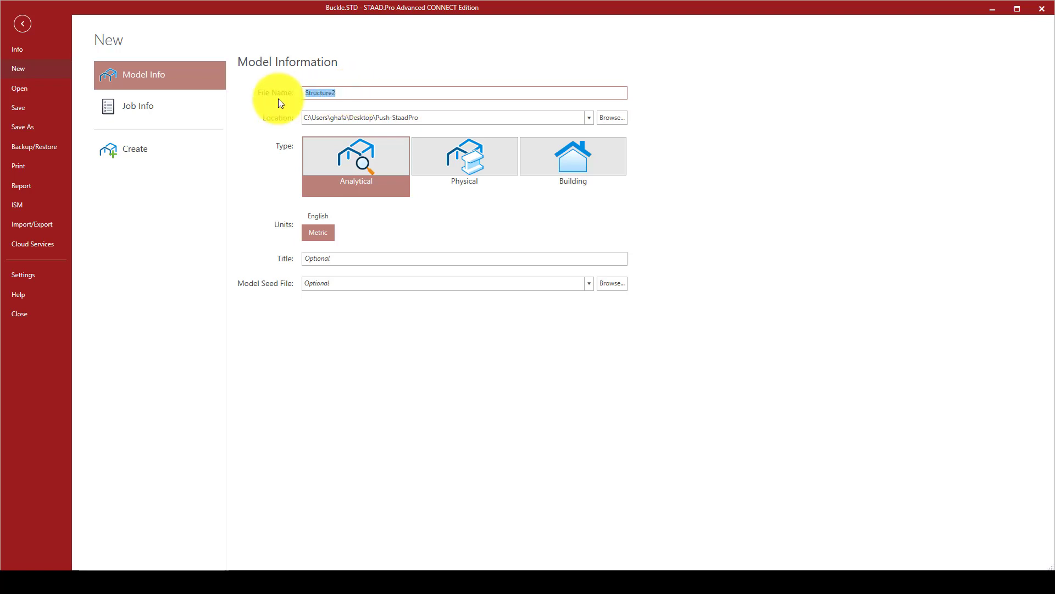
type("Buckling_Anlaysis")
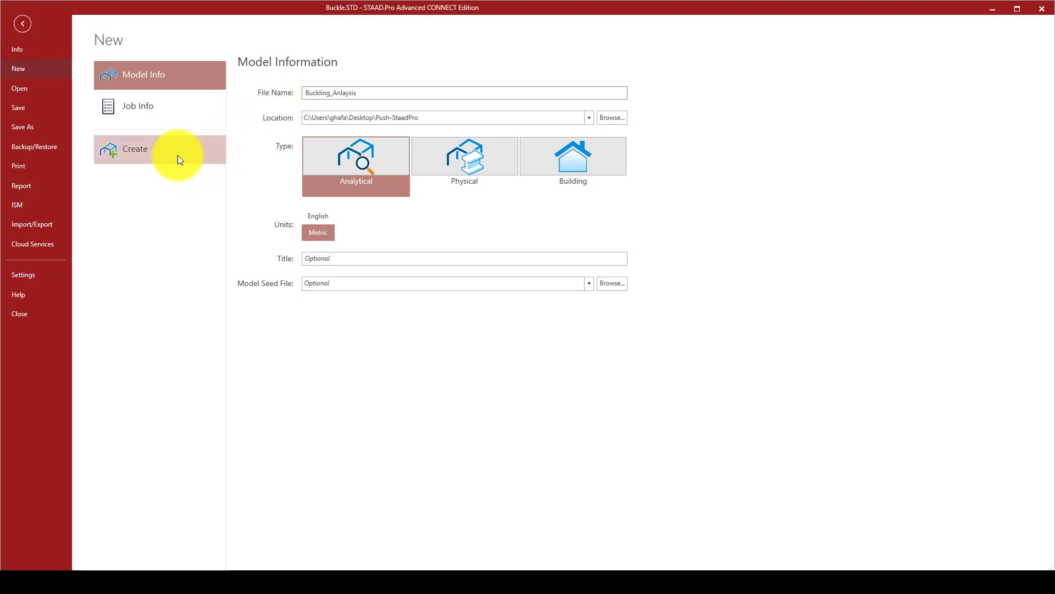
key("Return")
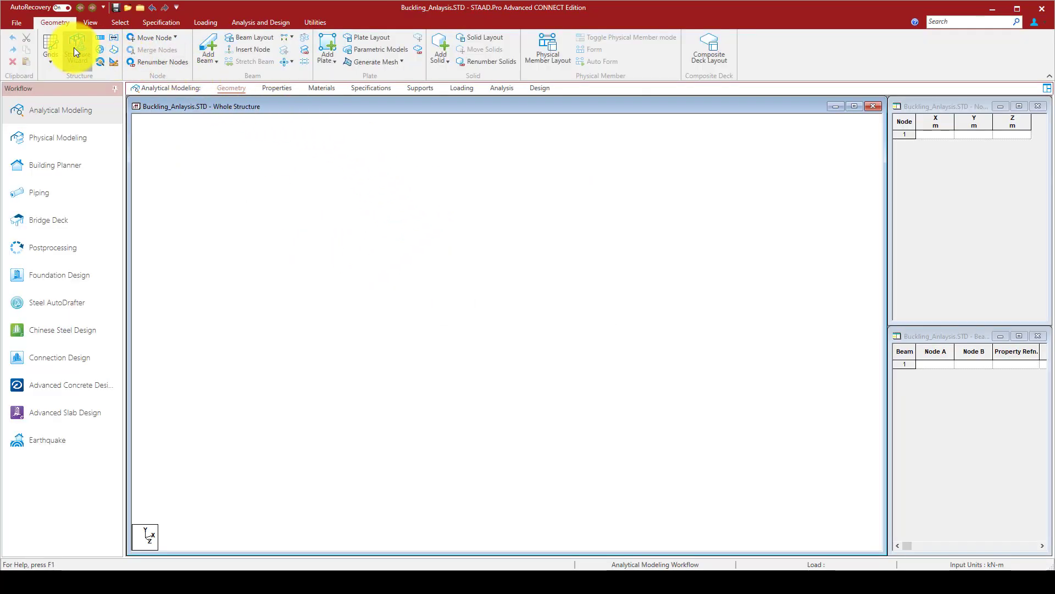
Step: Start a Bay Frame from the Frame Models prototypes in the Structure Wizard
left_click(92, 49)
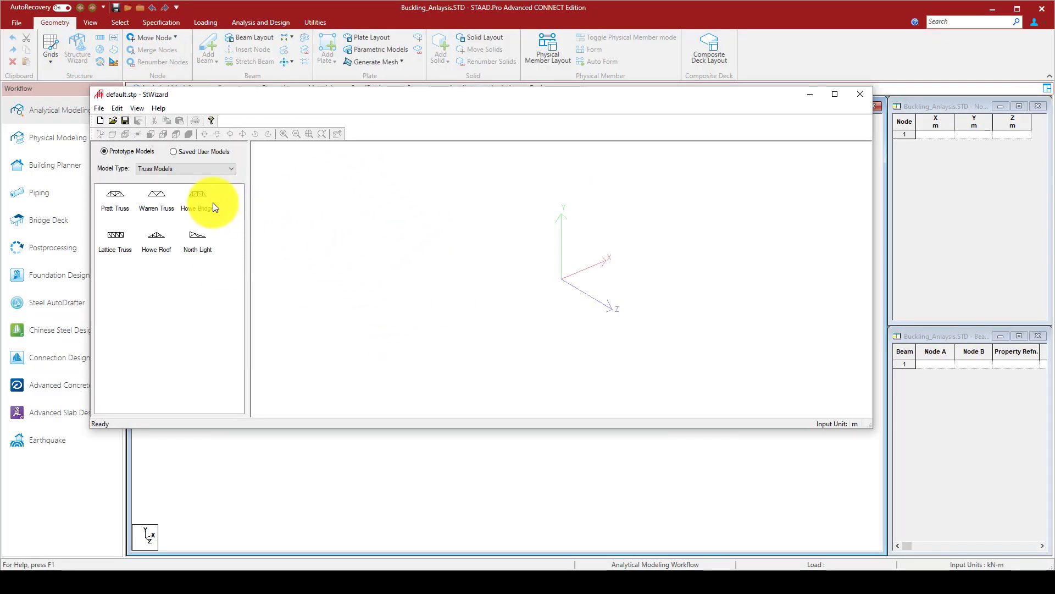
left_click(165, 167)
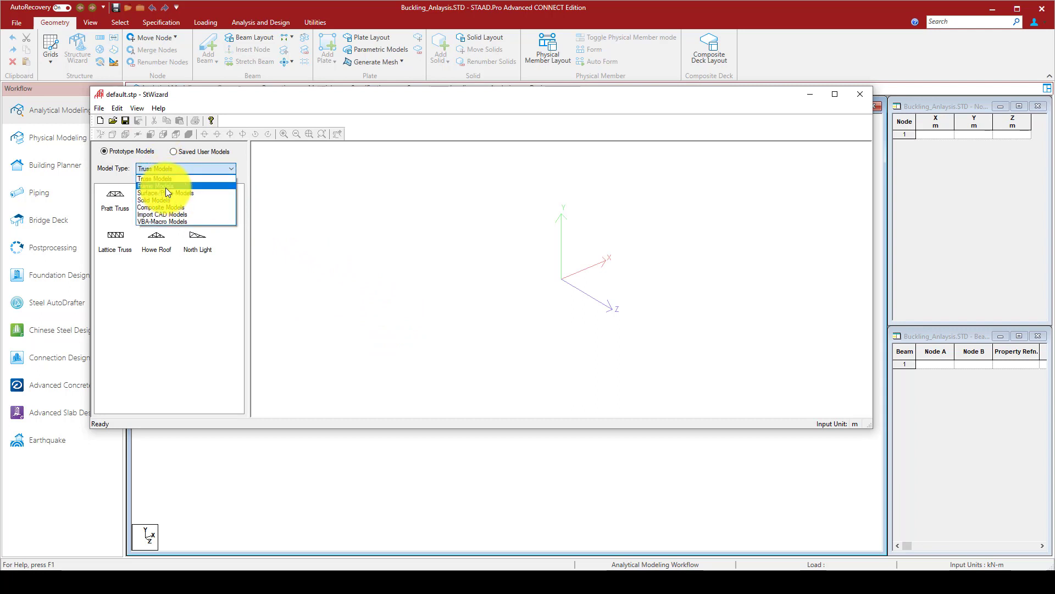
left_click(166, 187)
left_click(114, 205)
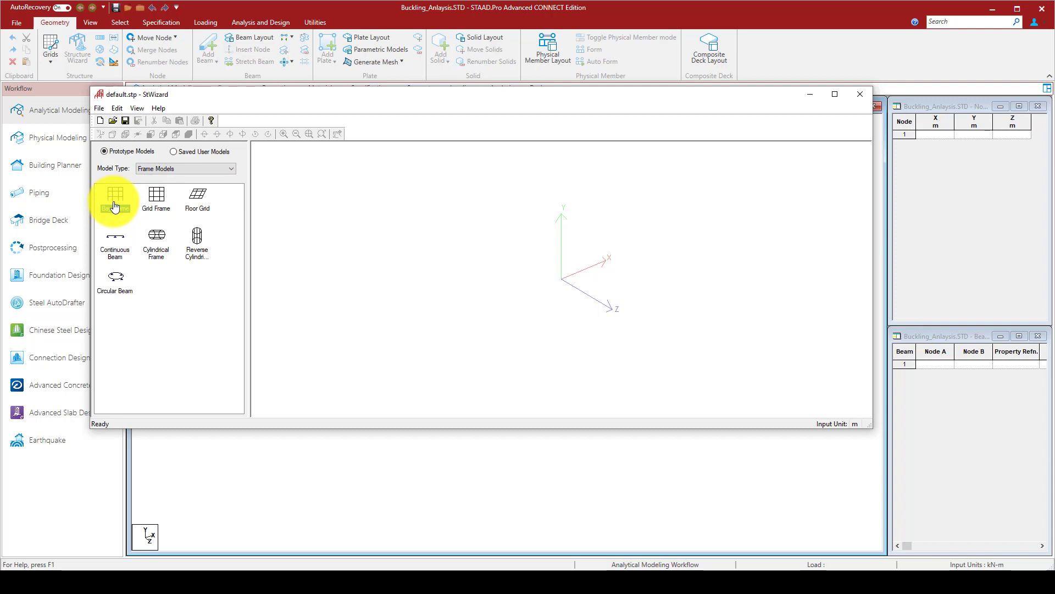
left_click_drag(115, 206, 268, 264)
left_click_drag(515, 229, 405, 201)
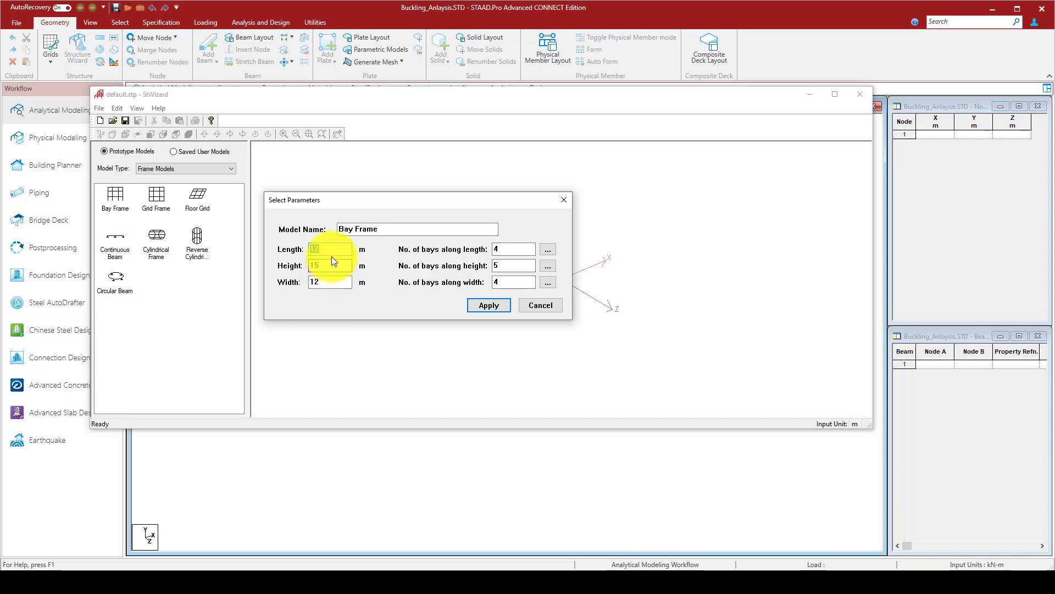
Step: Generate the bay frame with length 6 m, height 6 m, width 0 m, 1 bay along length and 2 bays along height
left_click_drag(325, 282, 293, 248)
type("0")
type("6")
left_click_drag(511, 249, 495, 248)
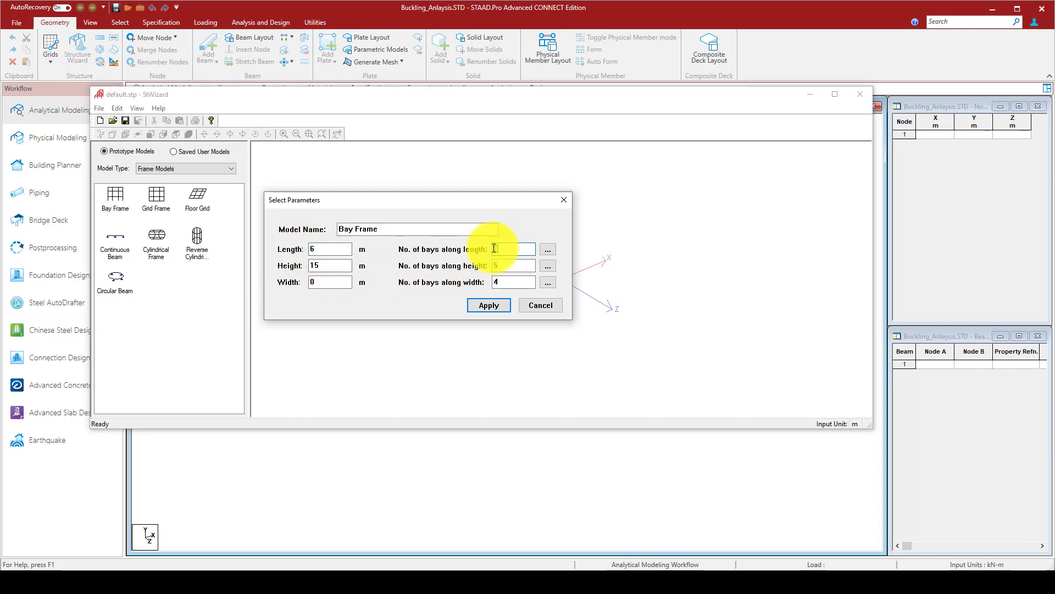
type("1")
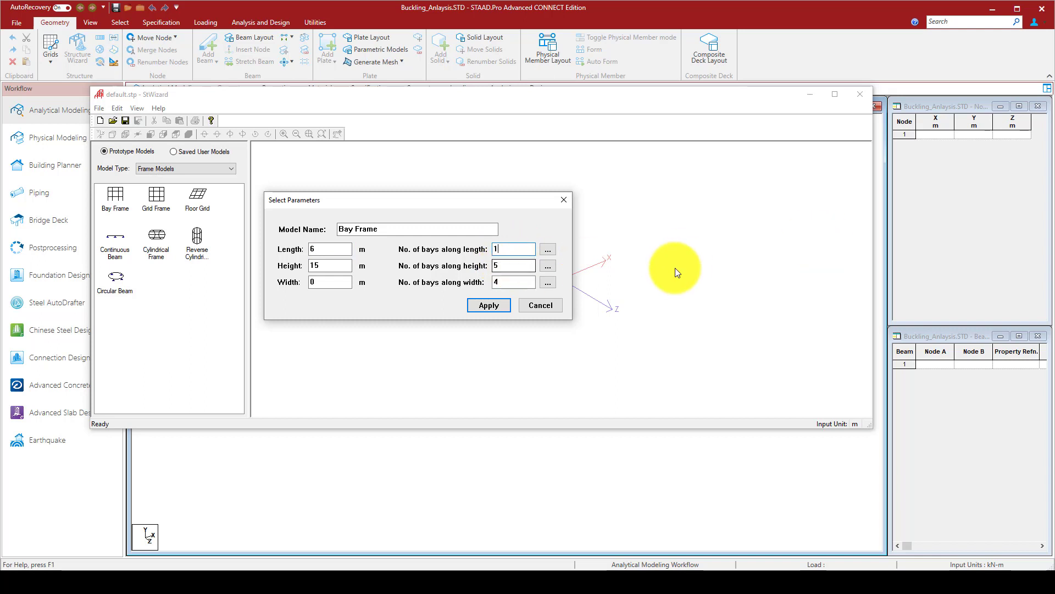
left_click_drag(330, 266, 308, 266)
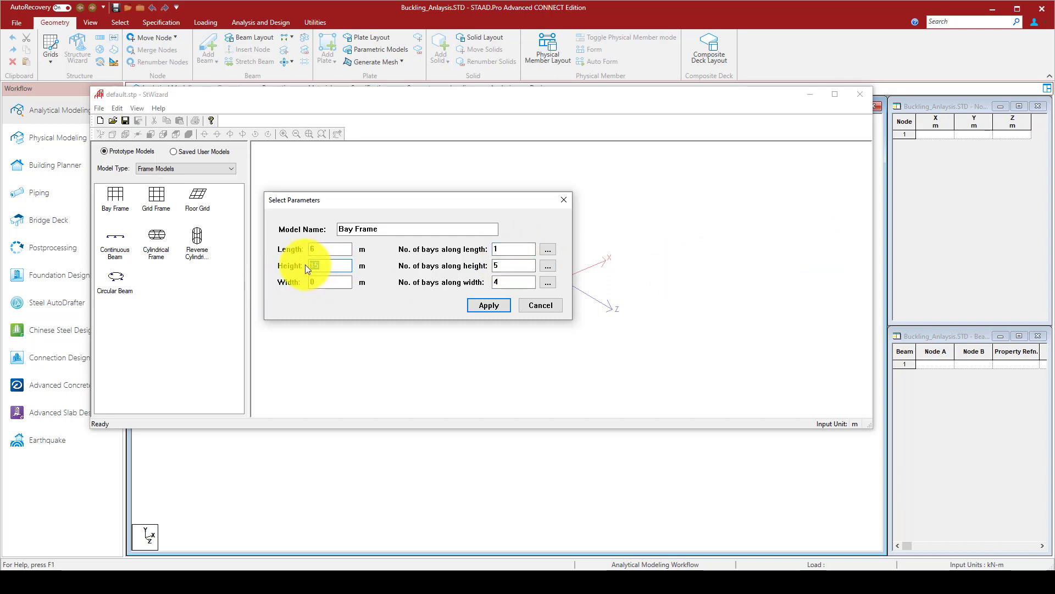
type("2")
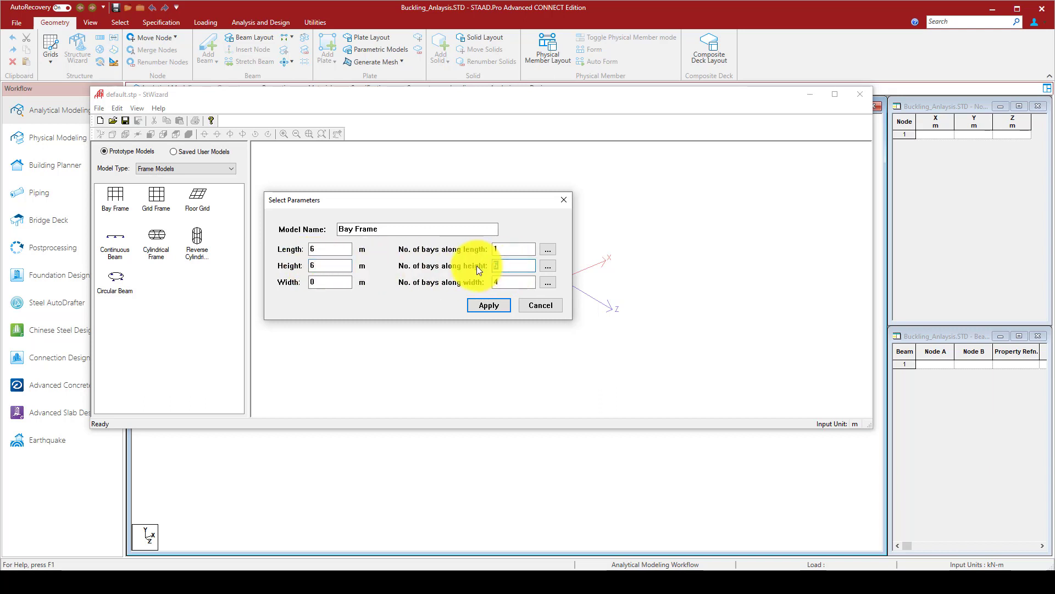
double_click(504, 266)
type("2")
left_click(491, 306)
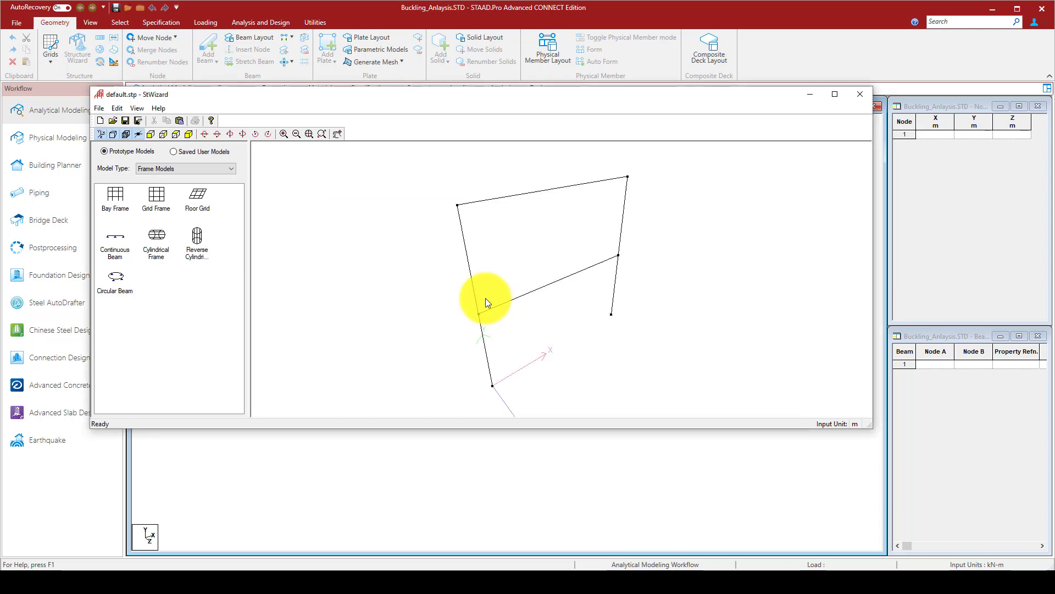
Step: Close the Structure Wizard and transfer the generated bay frame into the STAAD model
left_click(863, 95)
left_click(556, 315)
left_click(637, 284)
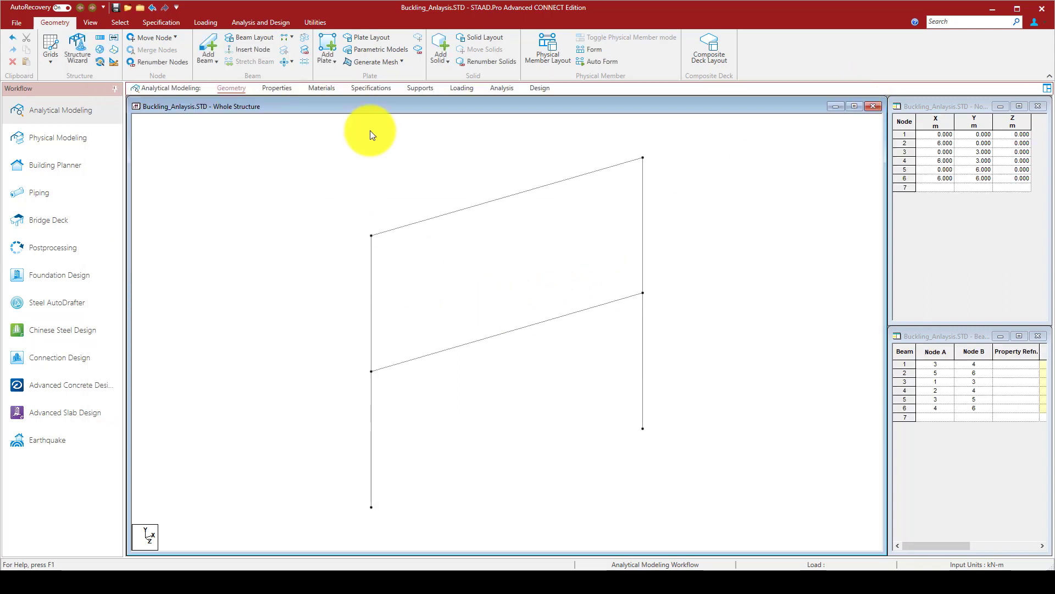
Step: Define a rectangular concrete section with YD 0.3 m and ZD 0.3 m and add it to the model's properties
left_click(278, 89)
left_click(1023, 454)
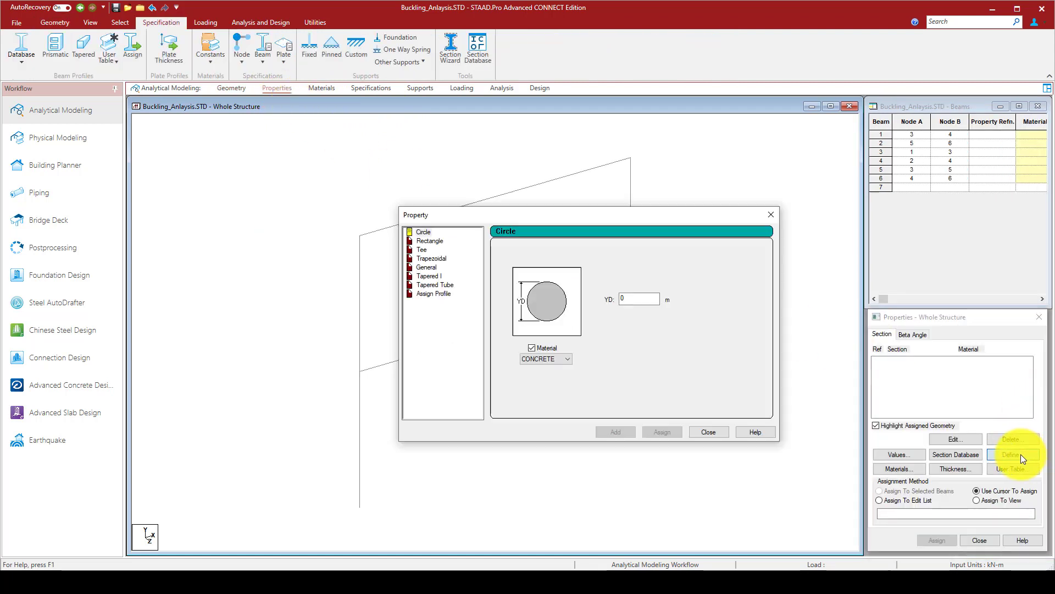
left_click(443, 243)
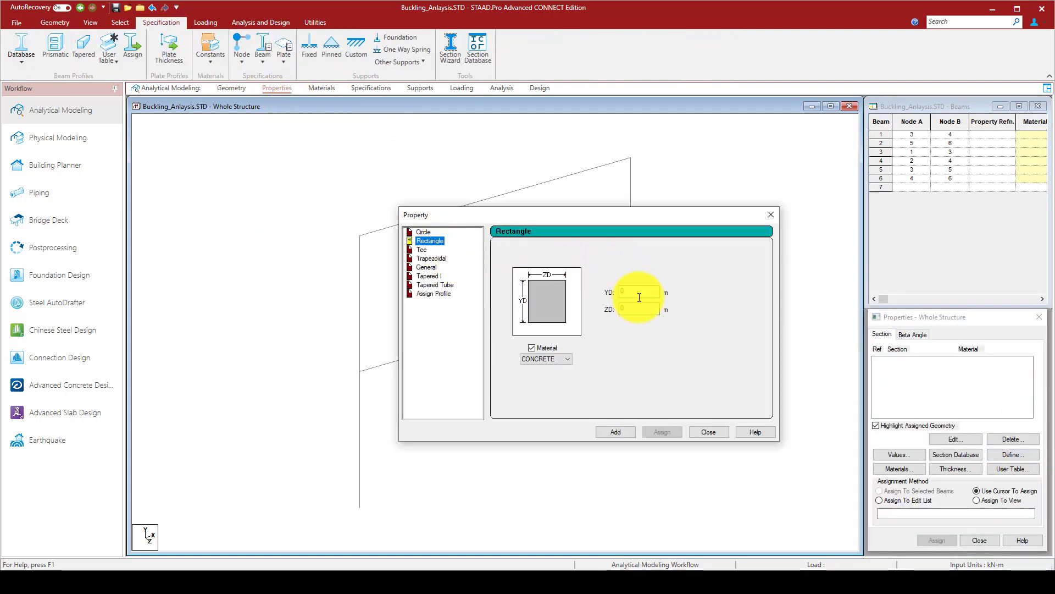
left_click(616, 291)
type(".3")
left_click(607, 309)
type(".3")
left_click(616, 432)
left_click(708, 431)
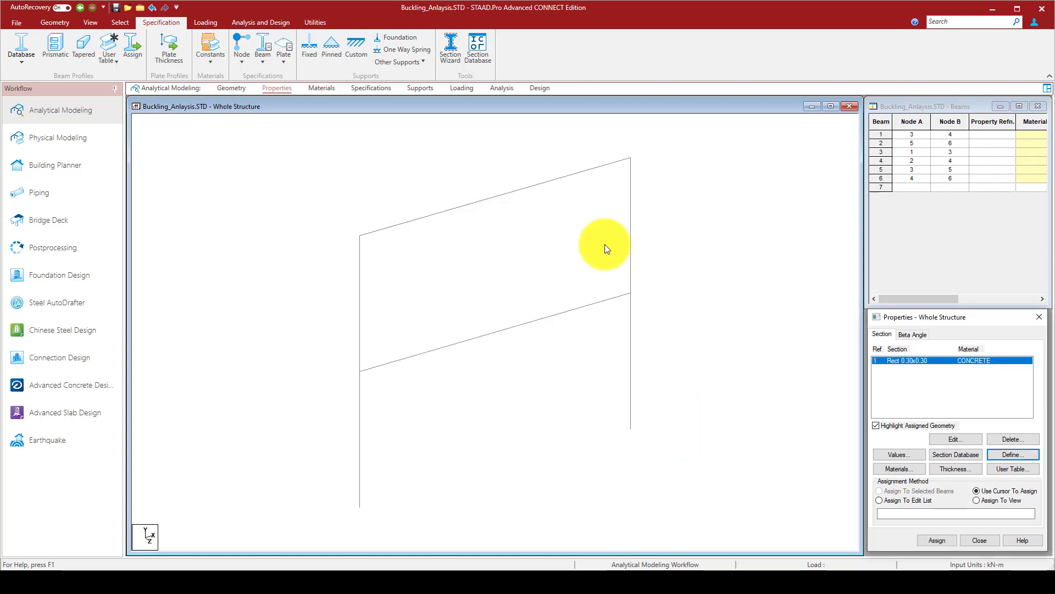
left_click(317, 88)
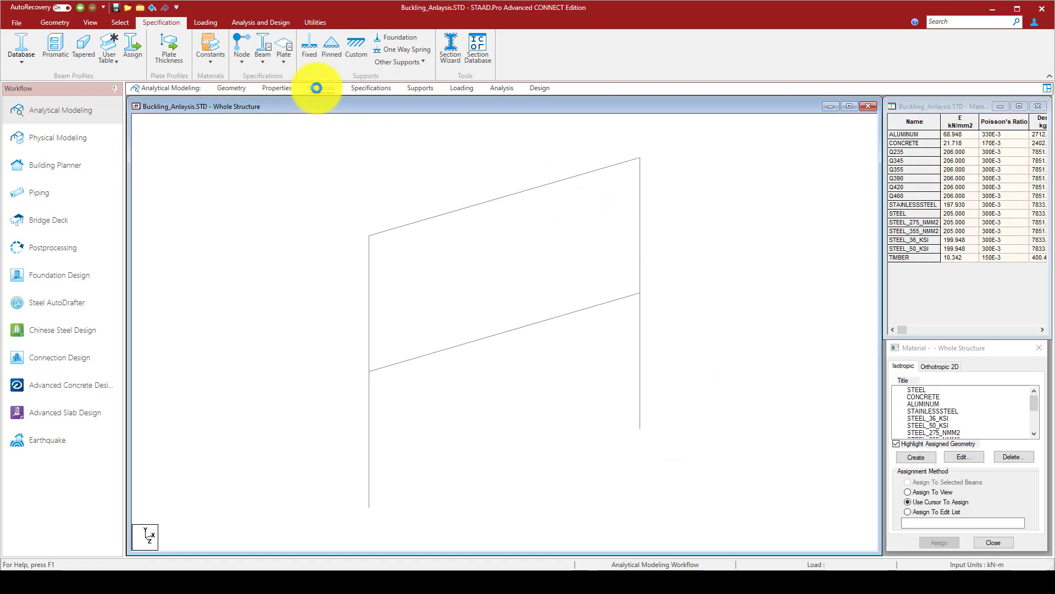
left_click(283, 88)
left_click(315, 89)
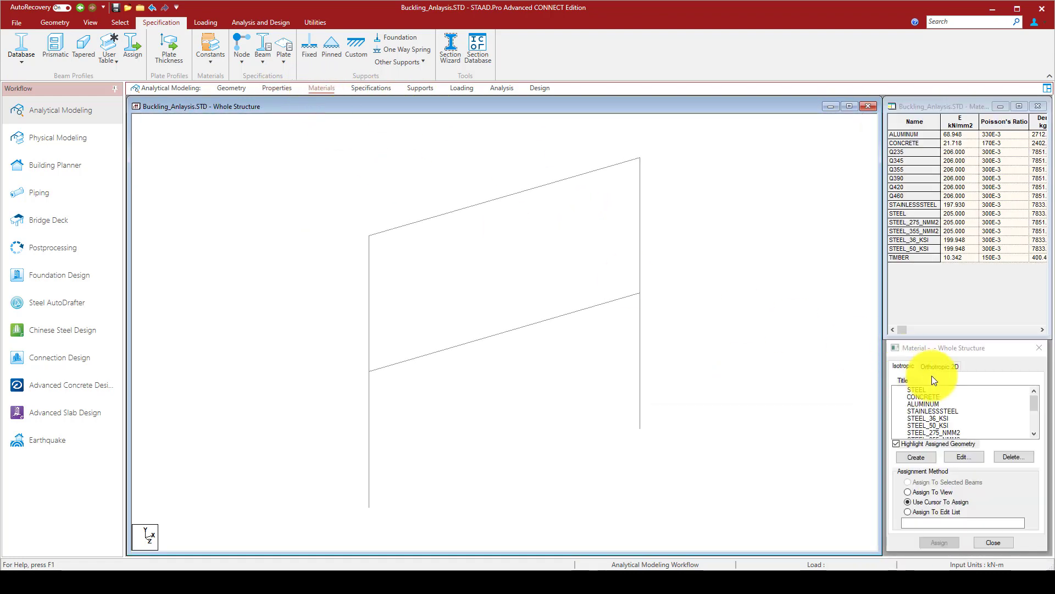
left_click(295, 88)
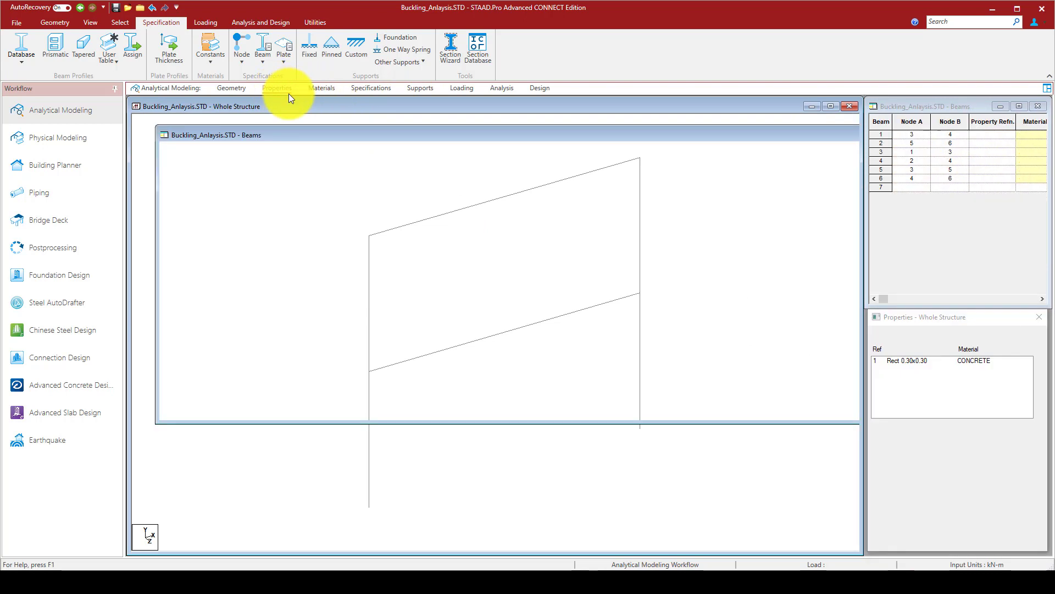
Step: Assign the Rect 0.30x0.30 concrete section to all members in the view
left_click(971, 360)
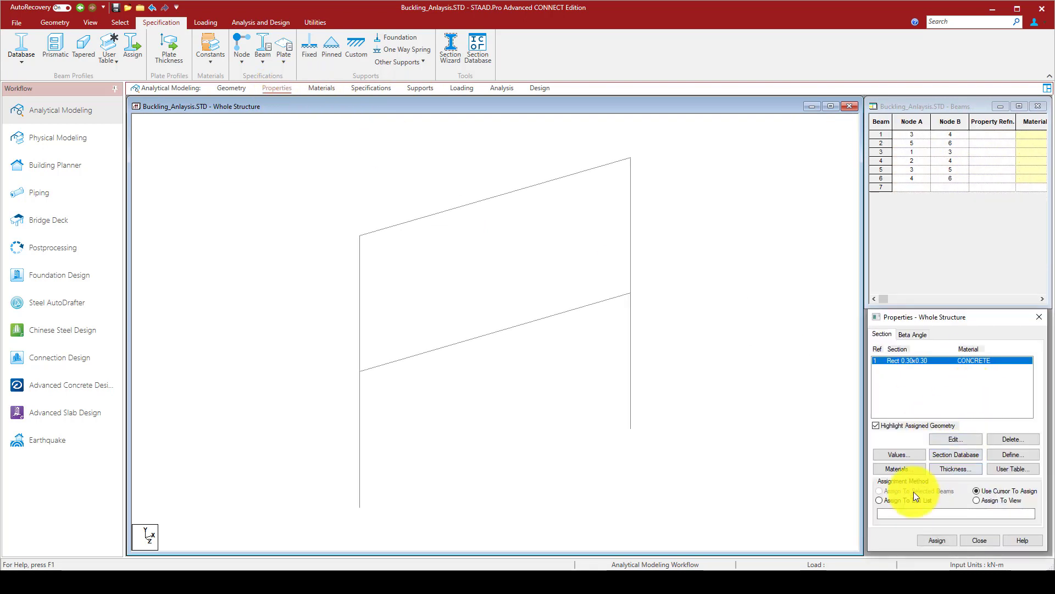
left_click(978, 500)
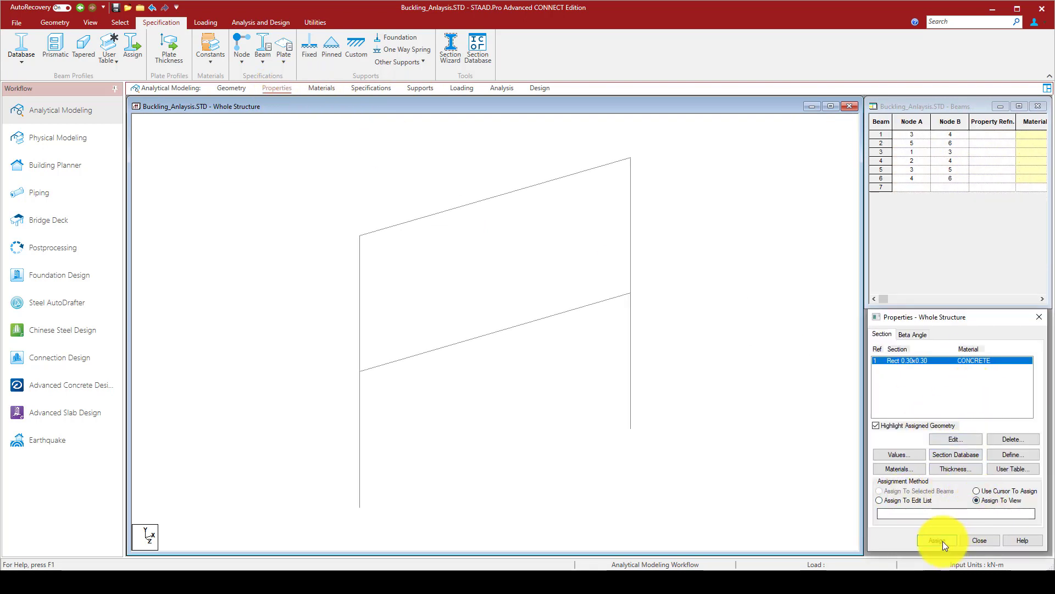
left_click(937, 540)
left_click(976, 458)
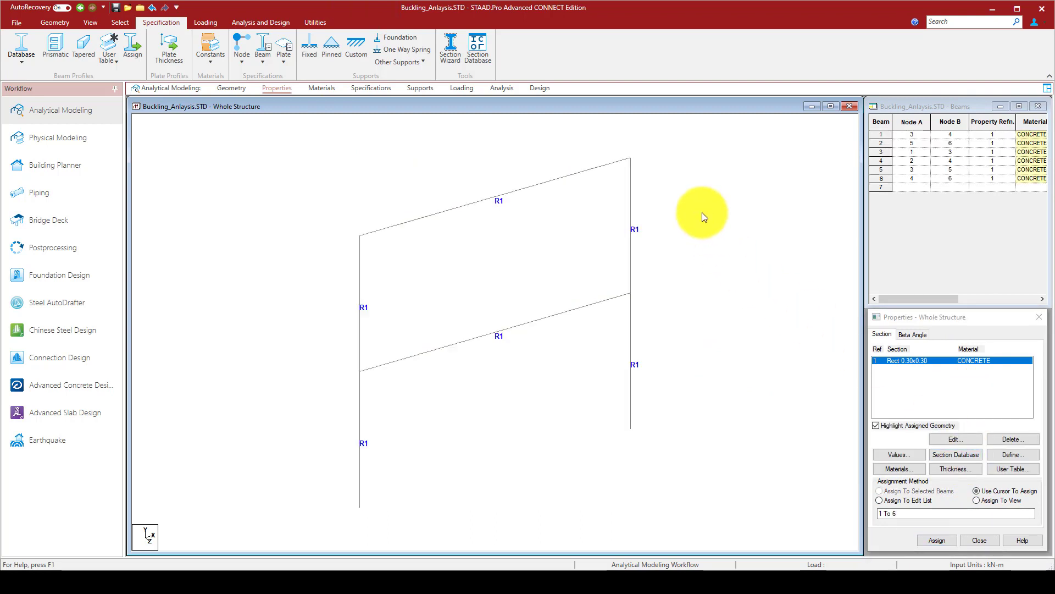
Step: Inspect the frame with its assigned sections in a 3D rendered view and close that view
right_click(701, 212)
left_click(742, 495)
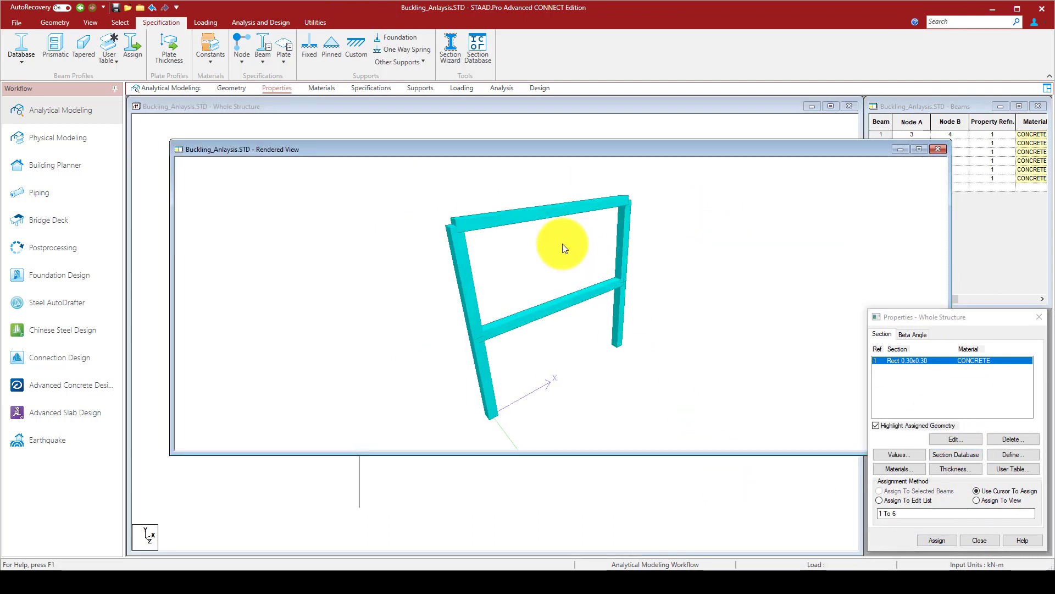
left_click(939, 149)
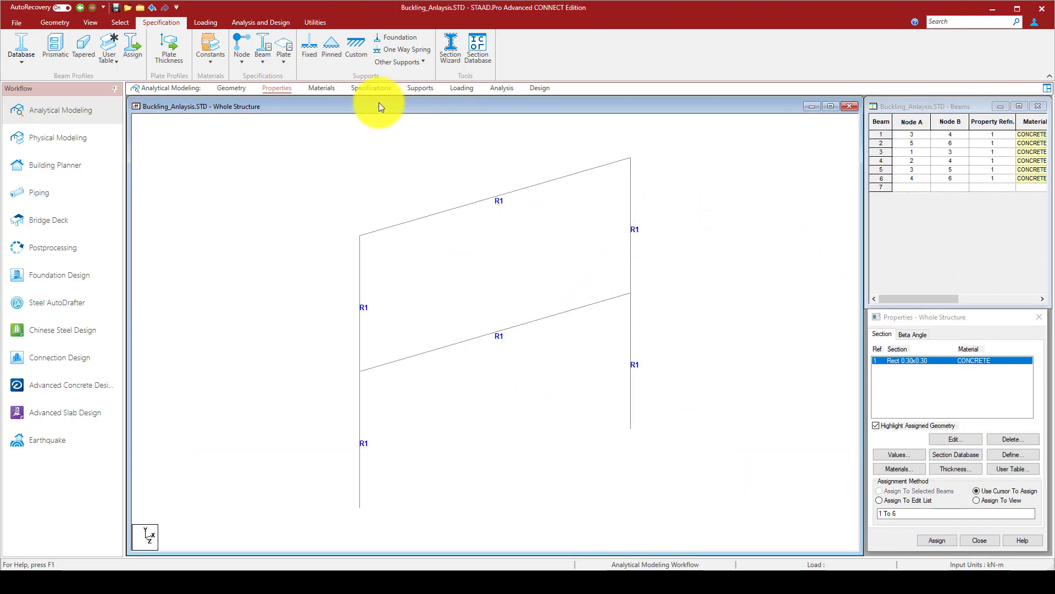
Step: Review the material assigned to the members and the CONCRETE material's definition without changing it
left_click(321, 91)
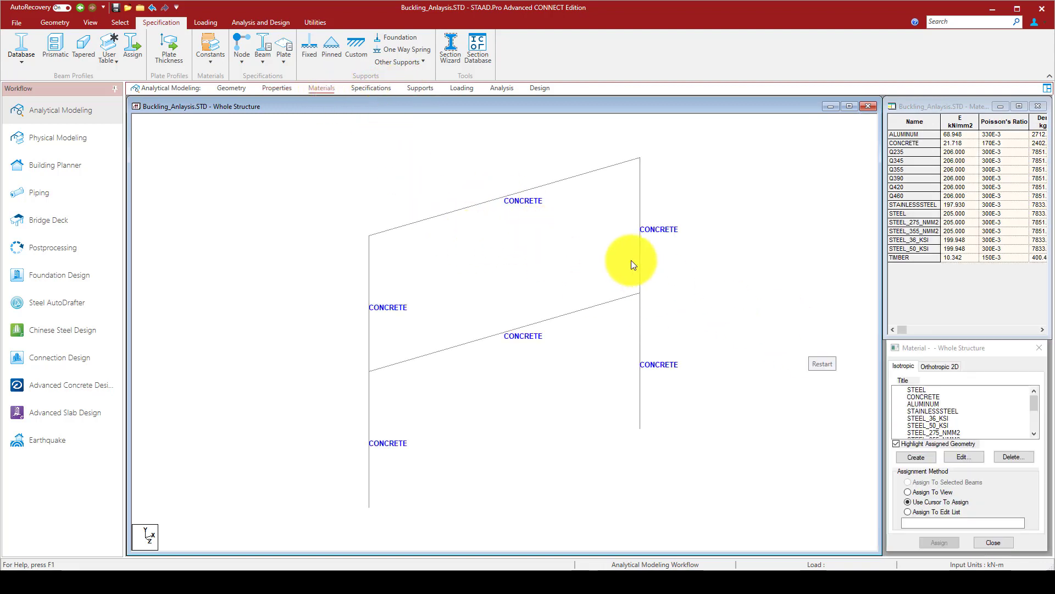
left_click(924, 397)
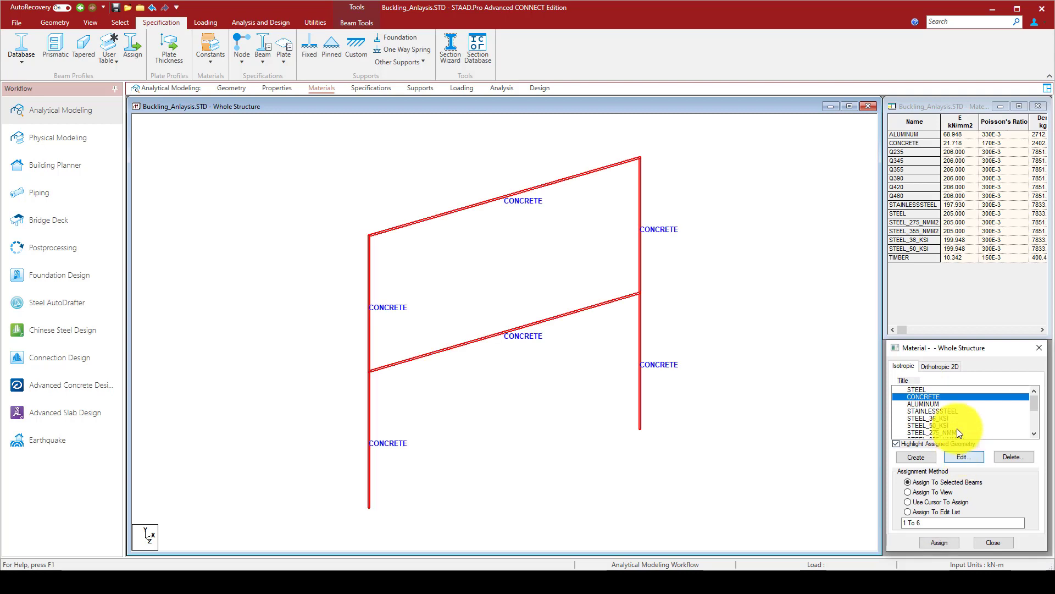
left_click(963, 457)
left_click(539, 401)
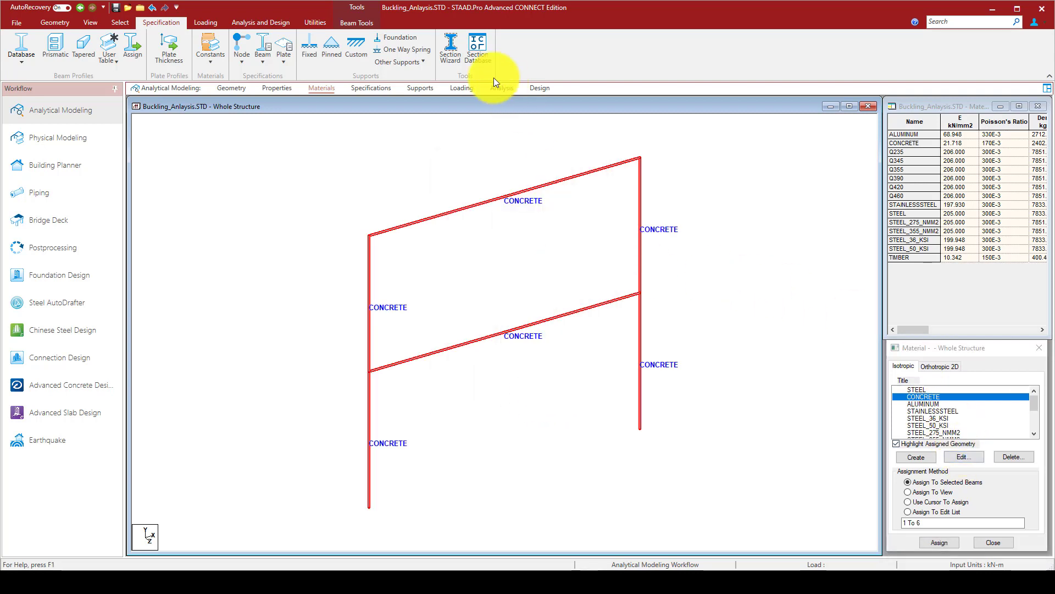
Step: Create a fixed support and assign it to the two column base nodes
left_click(419, 88)
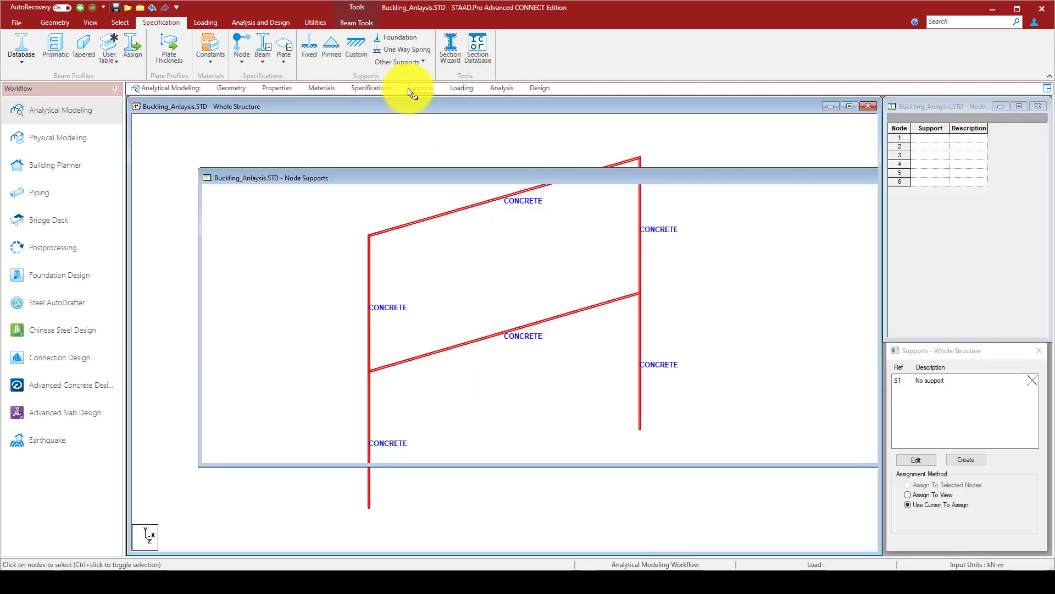
left_click(977, 452)
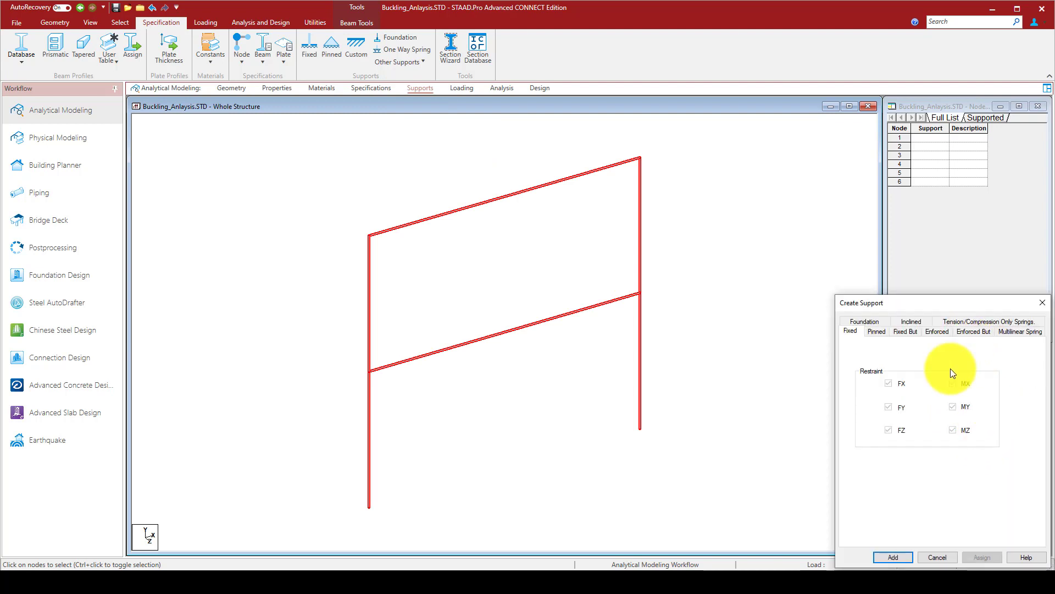
left_click(895, 557)
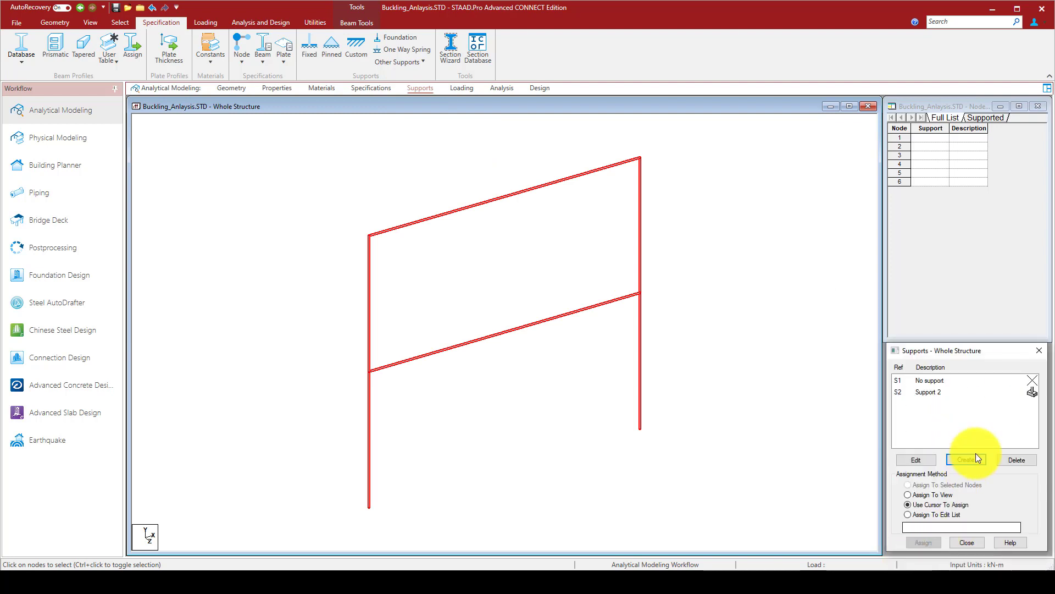
left_click(940, 392)
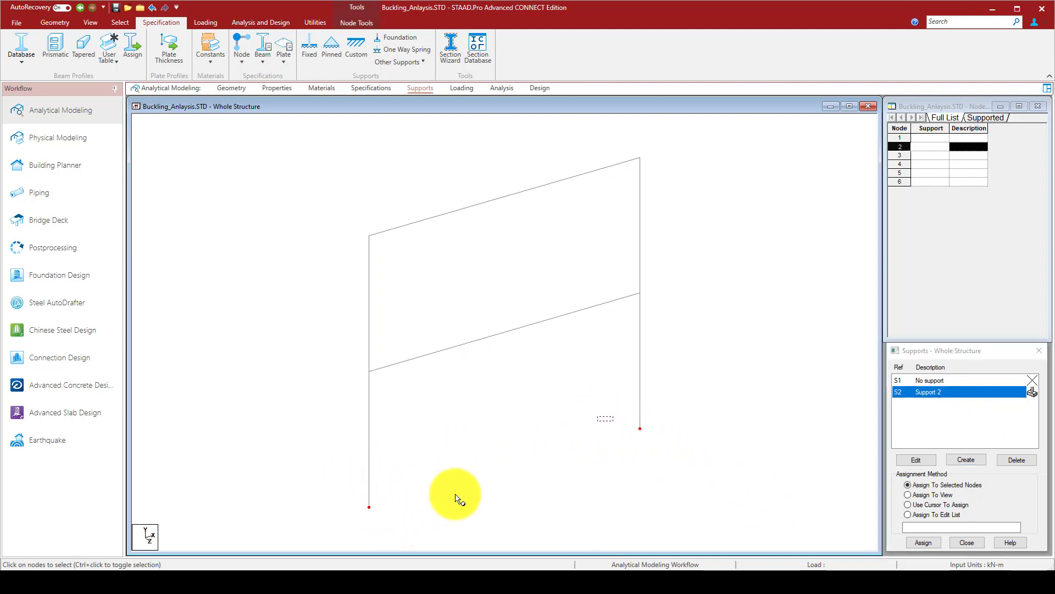
left_click(924, 542)
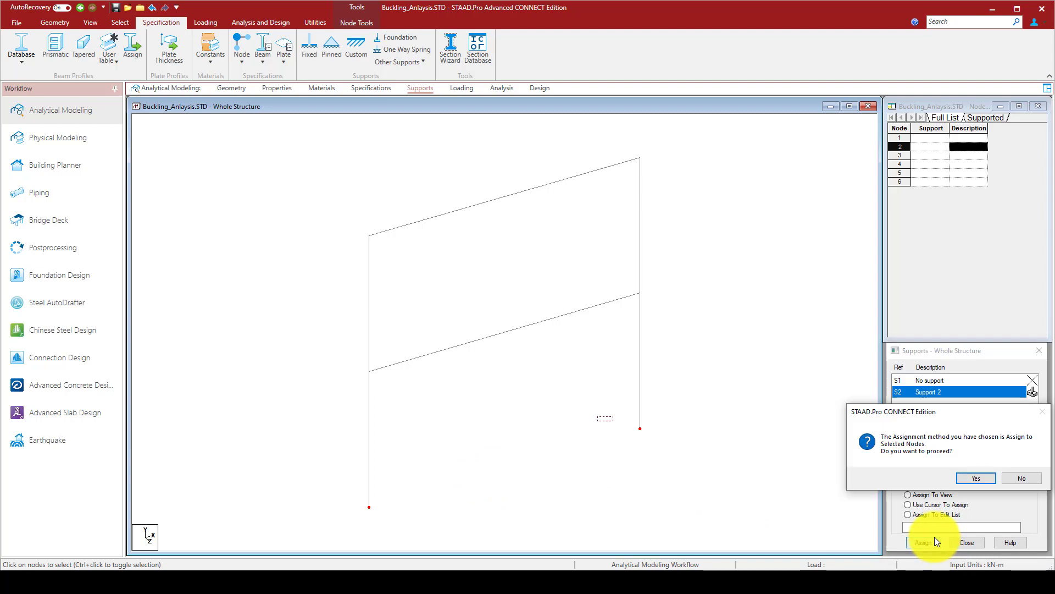
left_click(975, 479)
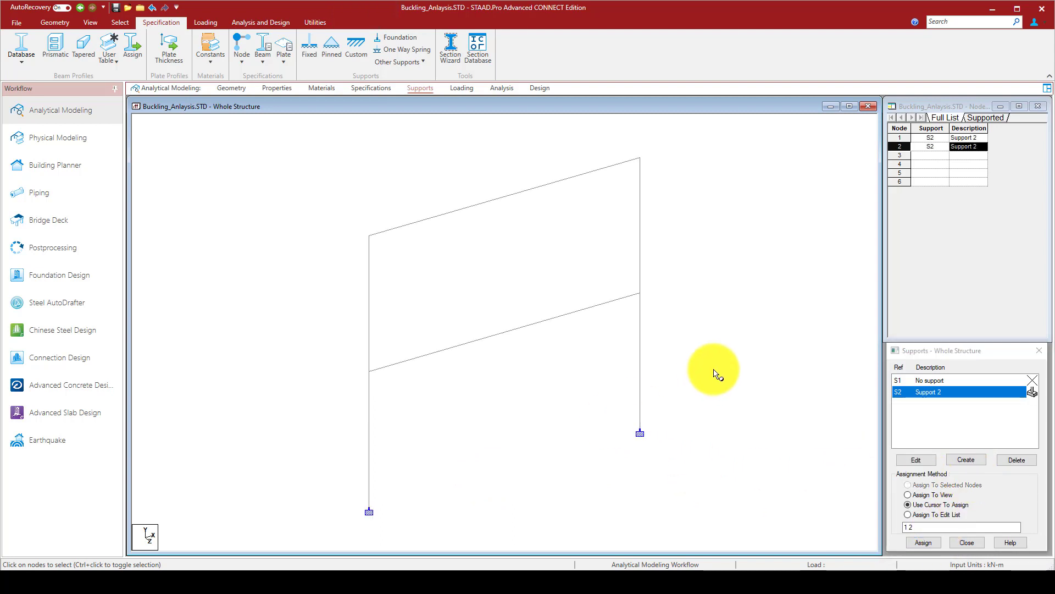
Step: Add a primary load case number 1 titled Buckling_Load with loading type None
left_click(461, 89)
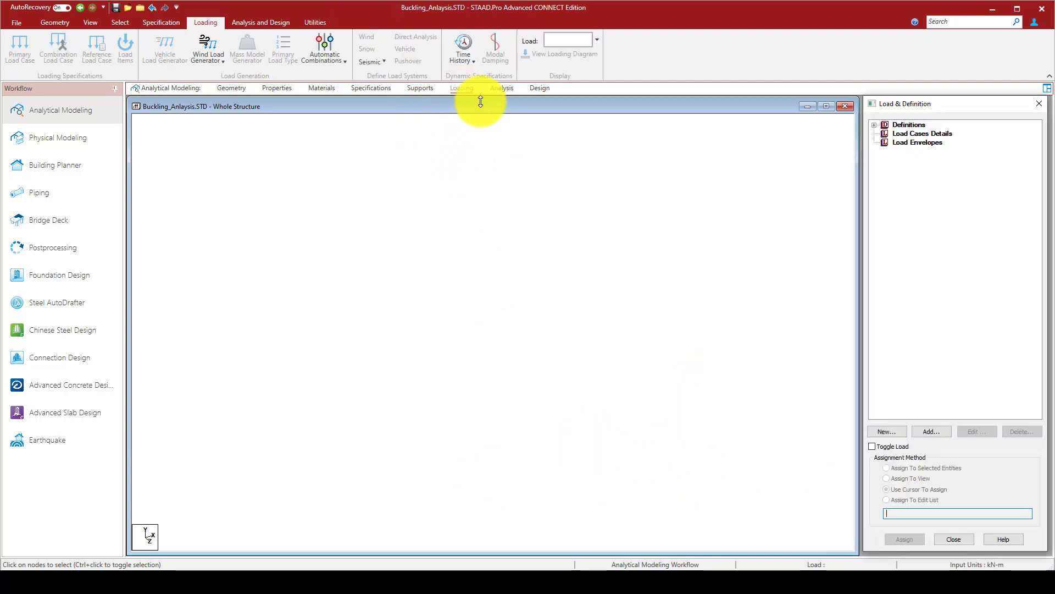
left_click(908, 135)
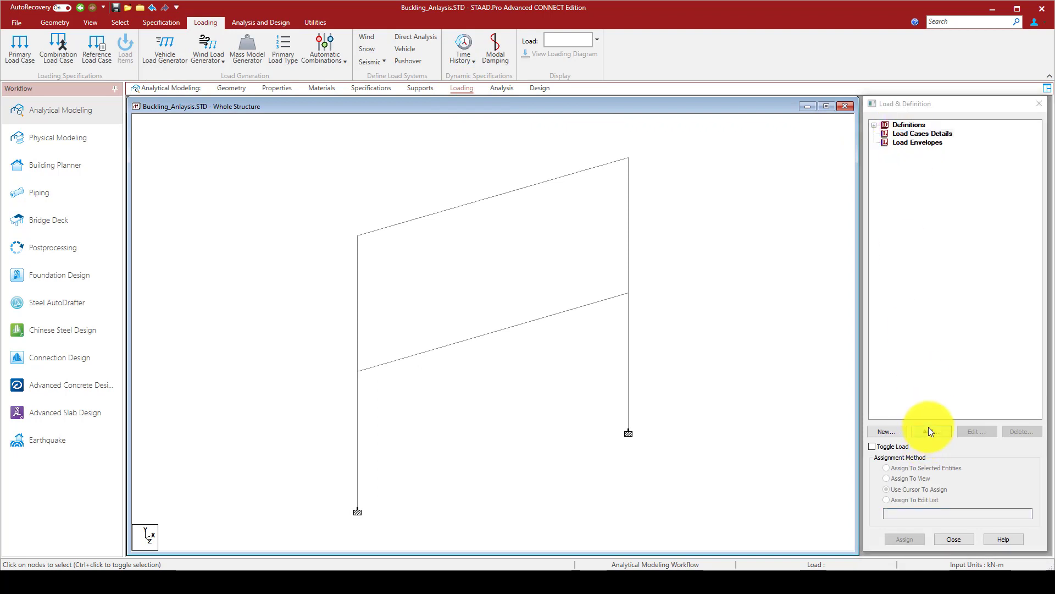
left_click(929, 431)
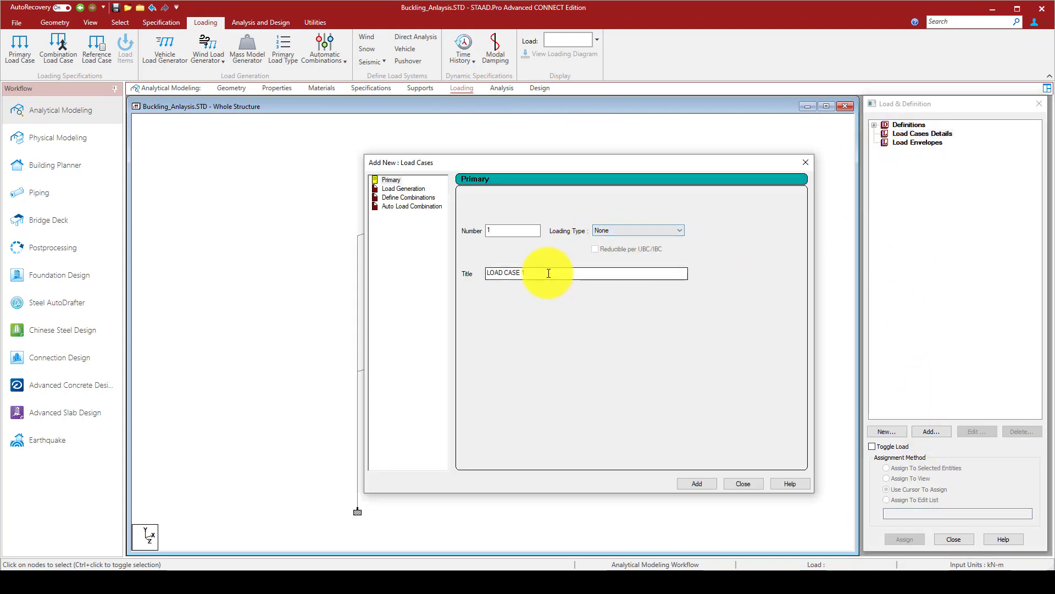
left_click_drag(601, 271, 467, 273)
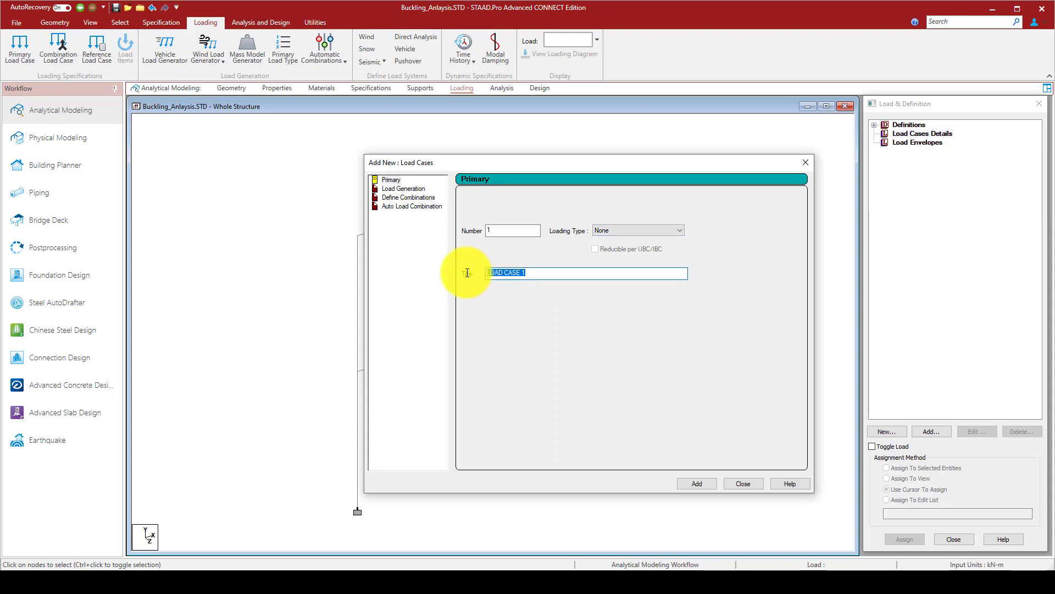
type("Buckling")
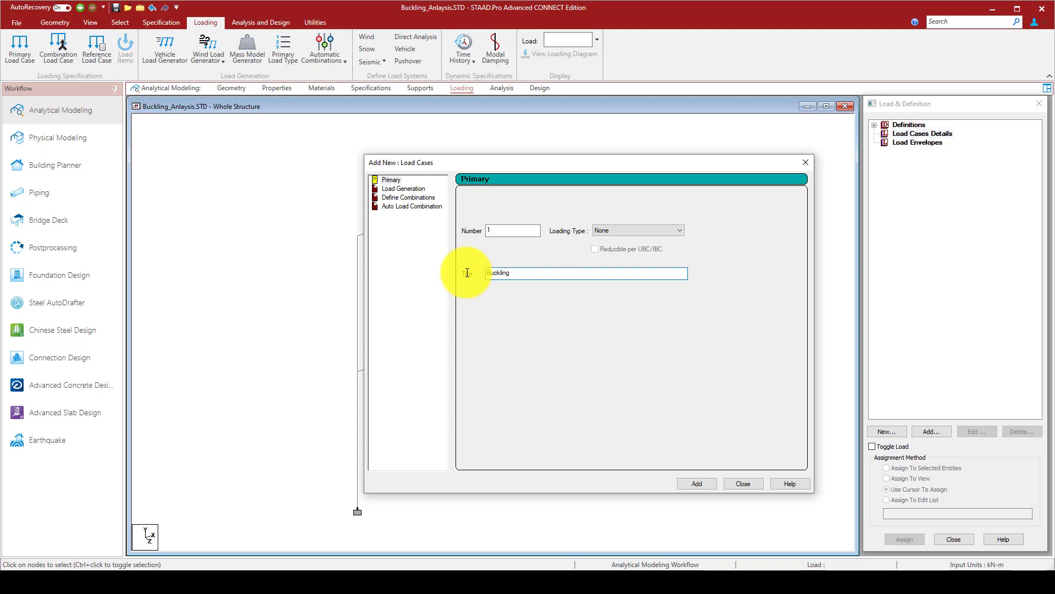
type("_Load")
left_click(695, 483)
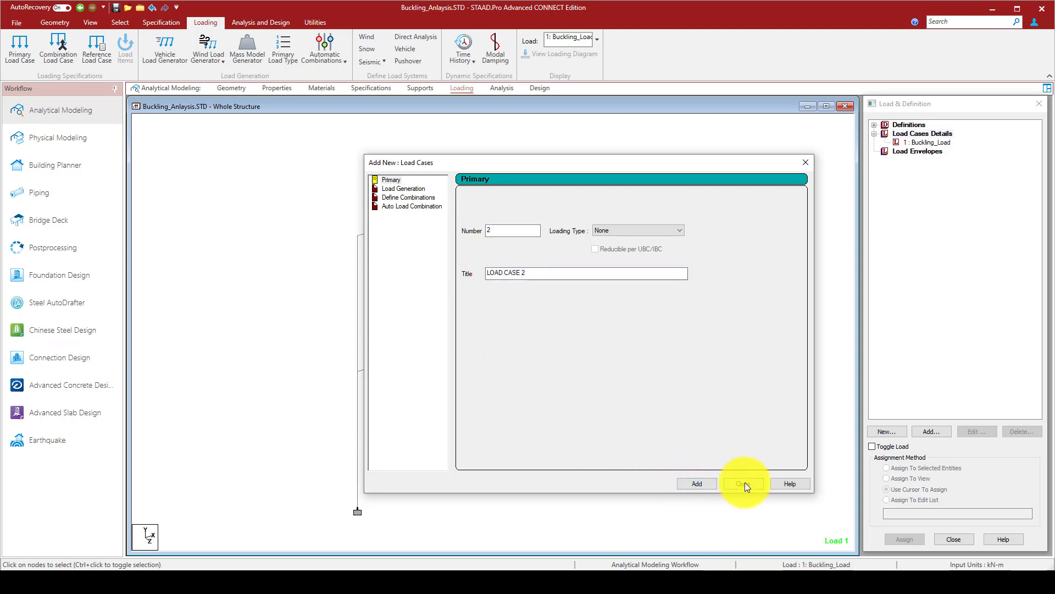
left_click(744, 483)
Step: Add a nodal load with Fy of -100 kN to the Buckling_Load case
left_click(923, 141)
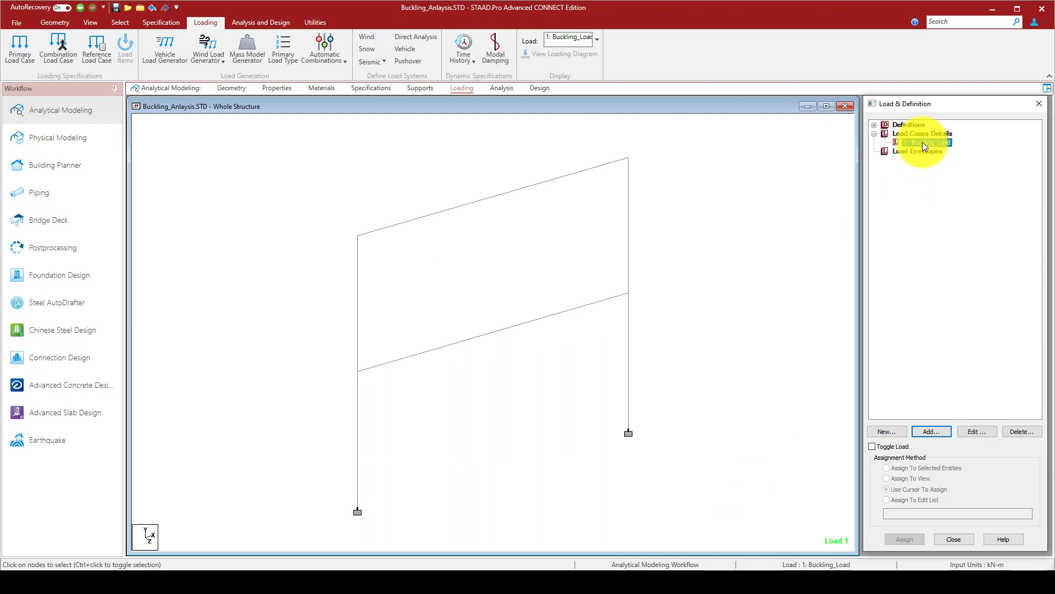
left_click(930, 432)
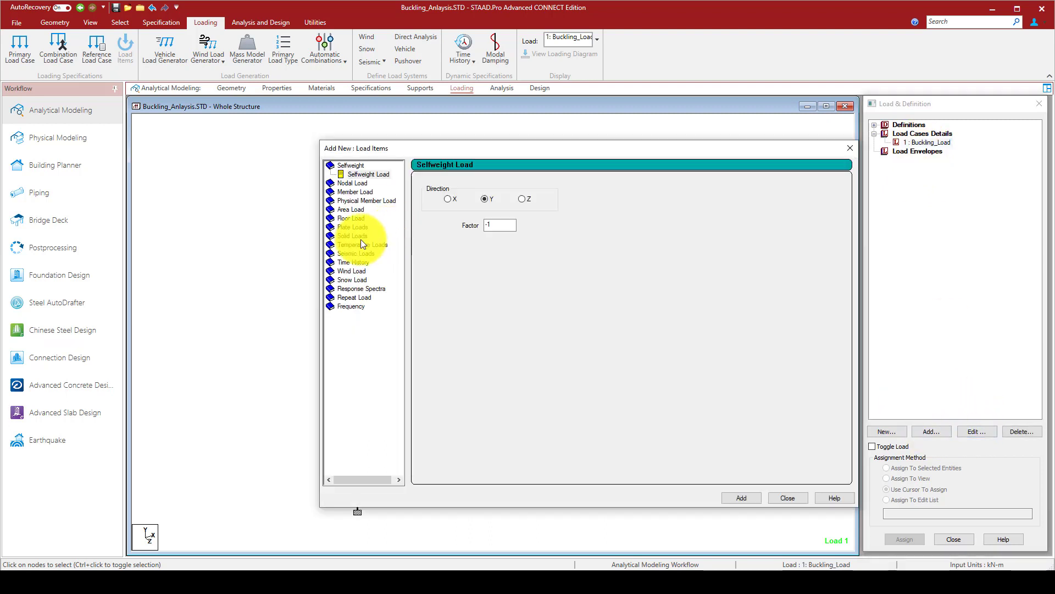
left_click(355, 183)
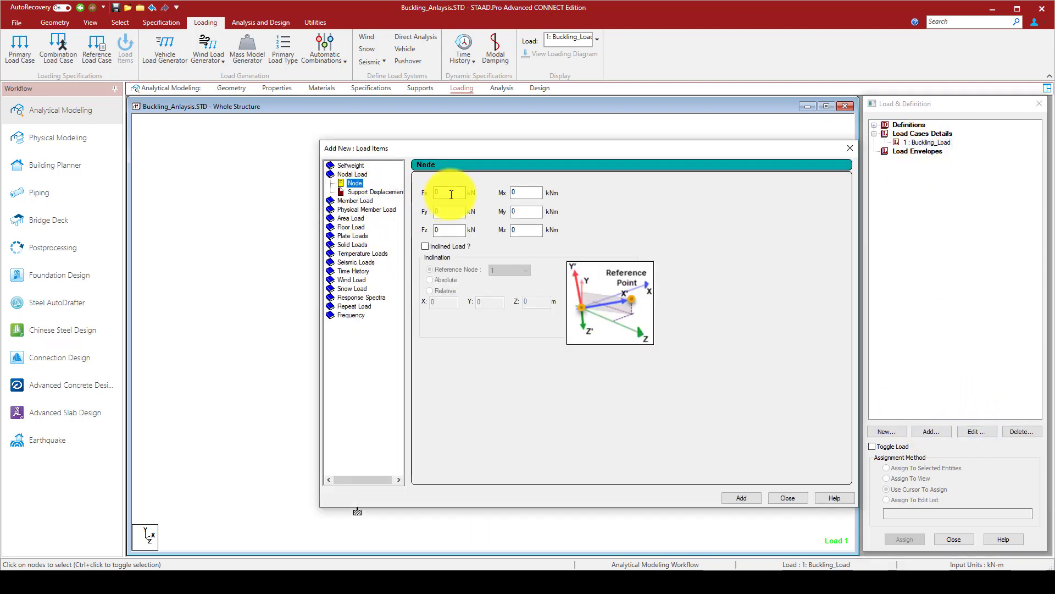
double_click(446, 210)
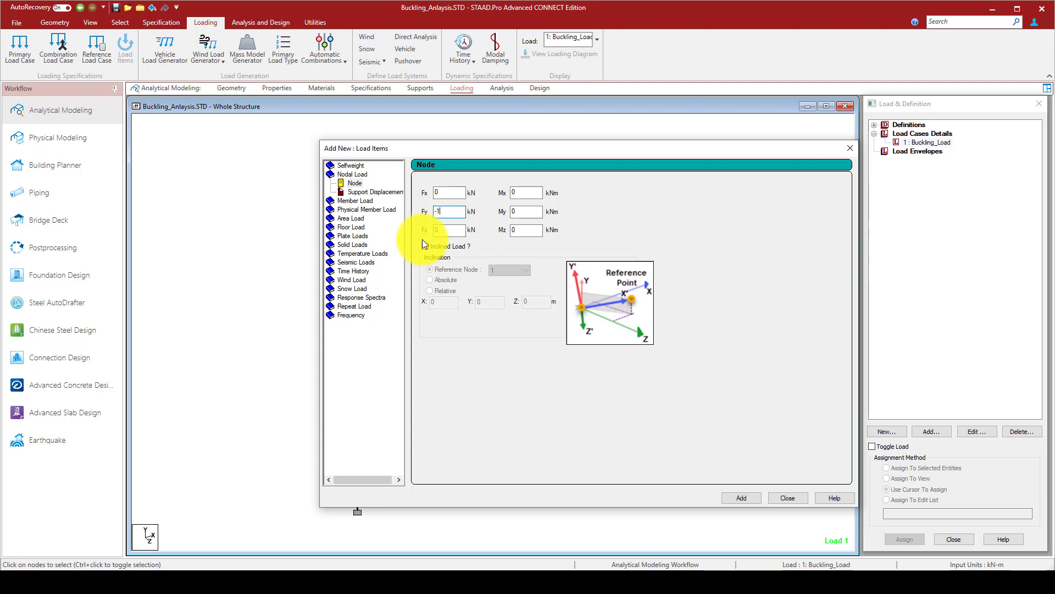
left_click(733, 497)
left_click(850, 145)
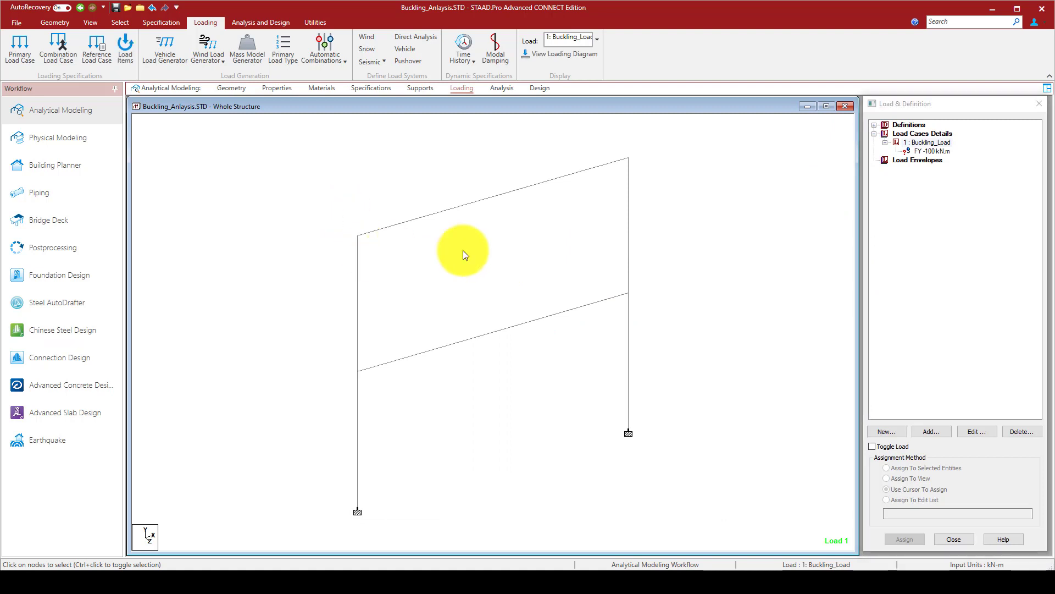
Step: Assign the Fy -100 kN nodal load to the two top nodes of the frame
left_click(933, 151)
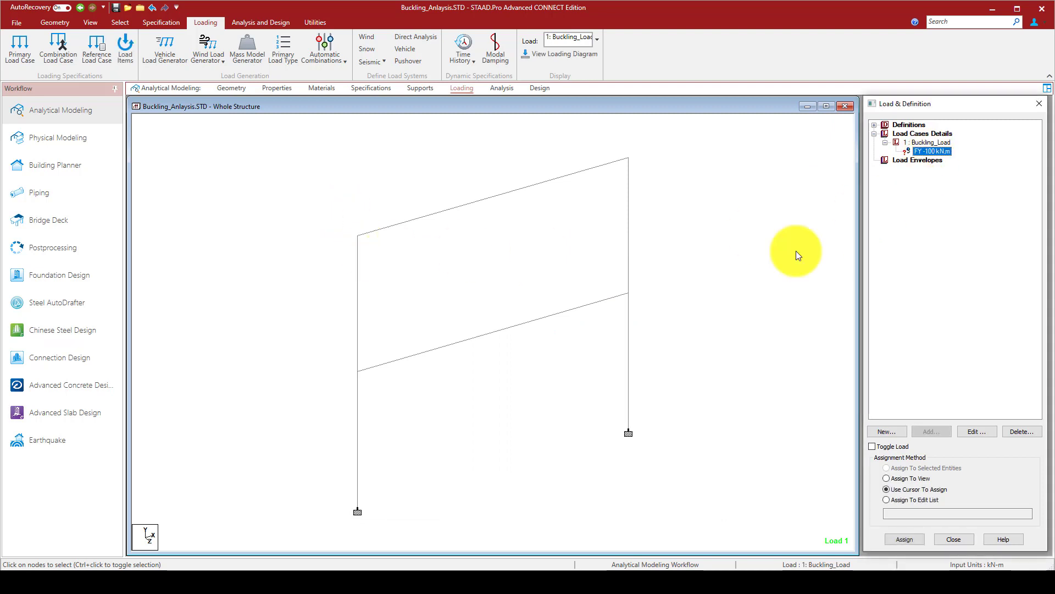
right_click(724, 178)
mouse_move(759, 248)
left_click(894, 251)
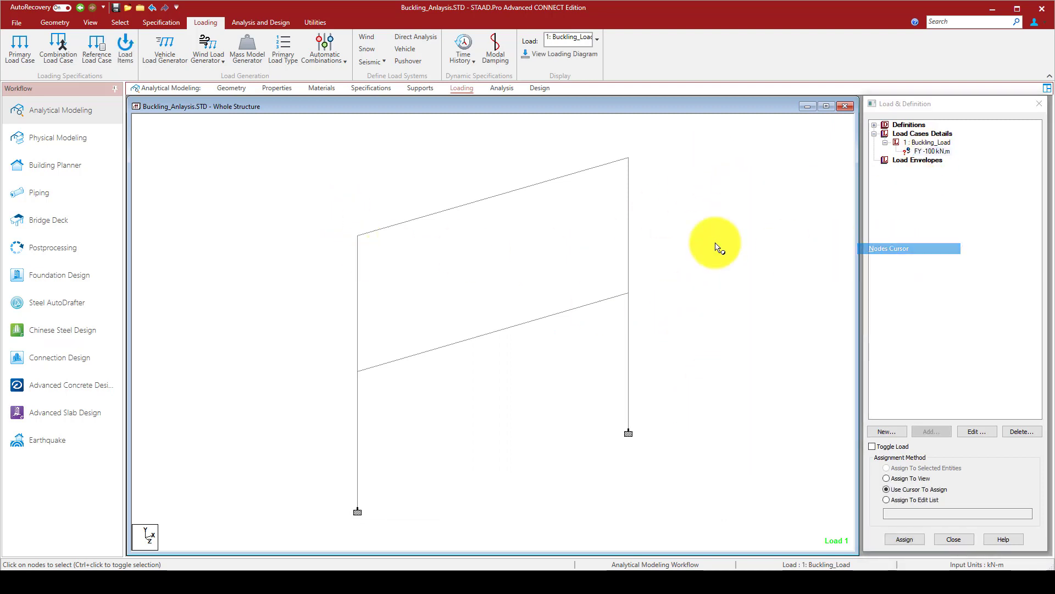
left_click_drag(341, 210, 378, 262)
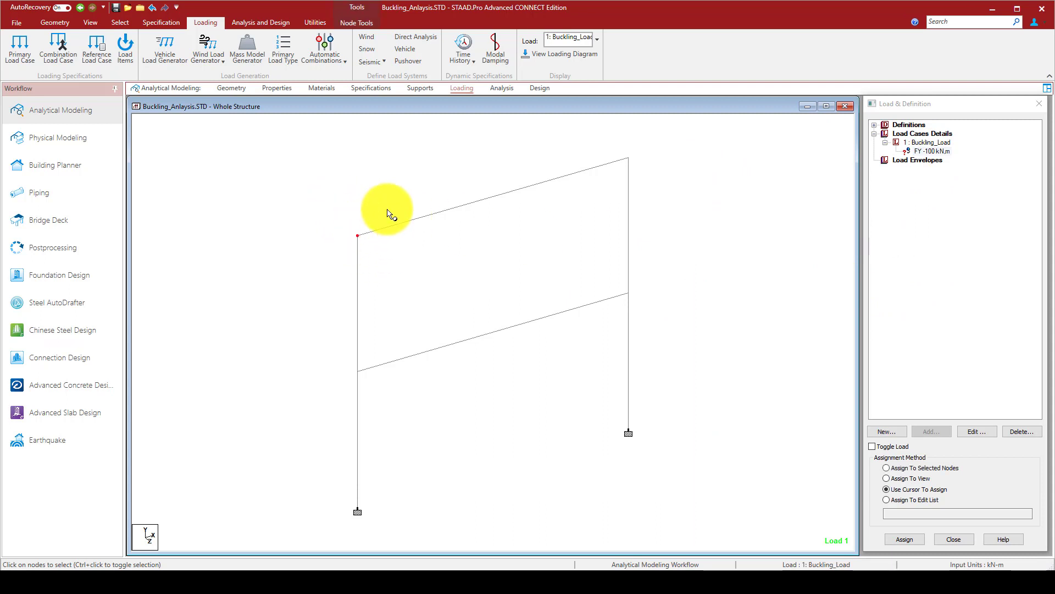
left_click_drag(617, 134, 651, 177)
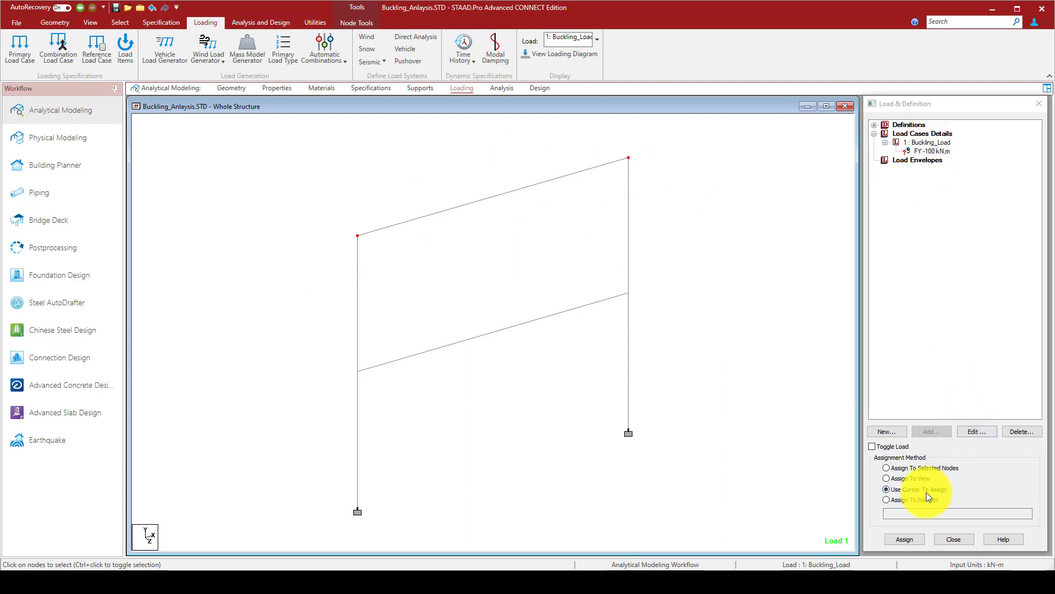
left_click(914, 468)
left_click(904, 539)
left_click(976, 354)
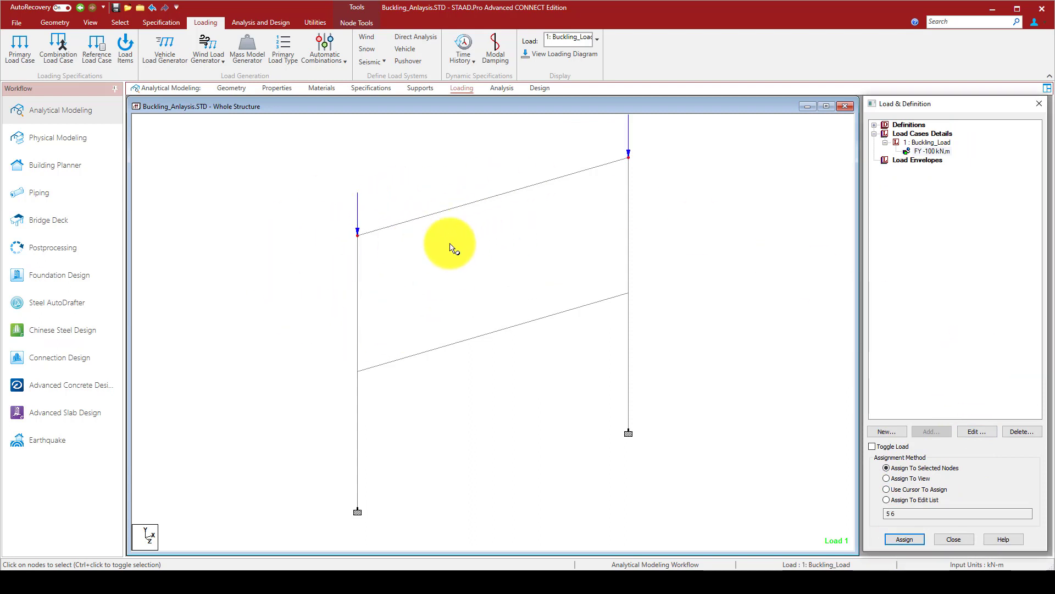
Step: Add a Perform Buckling Analysis command using the Iterative Method with 20 iterations and the All print option
left_click(503, 89)
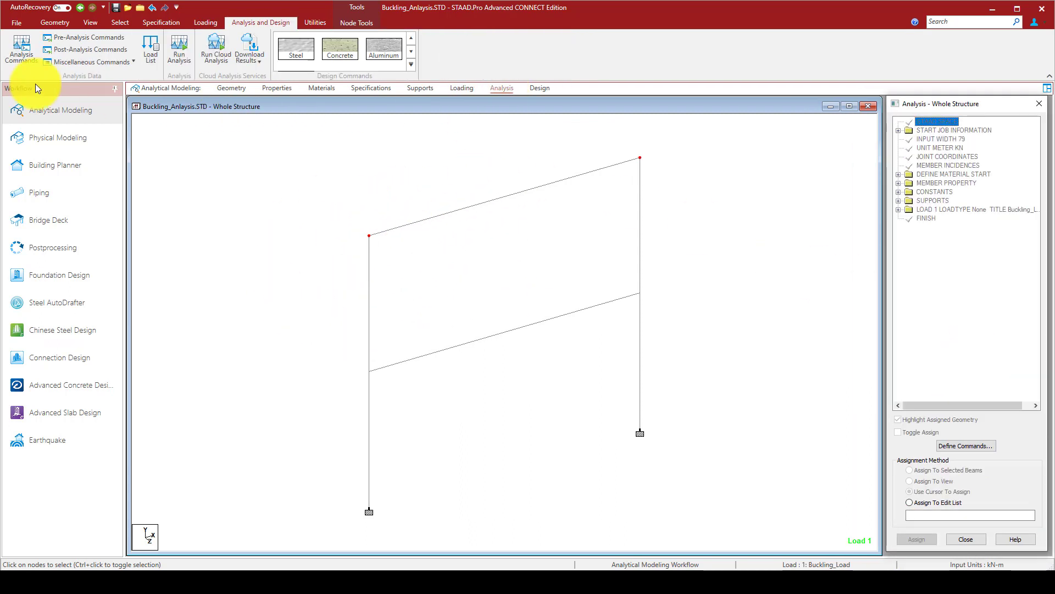
left_click(20, 55)
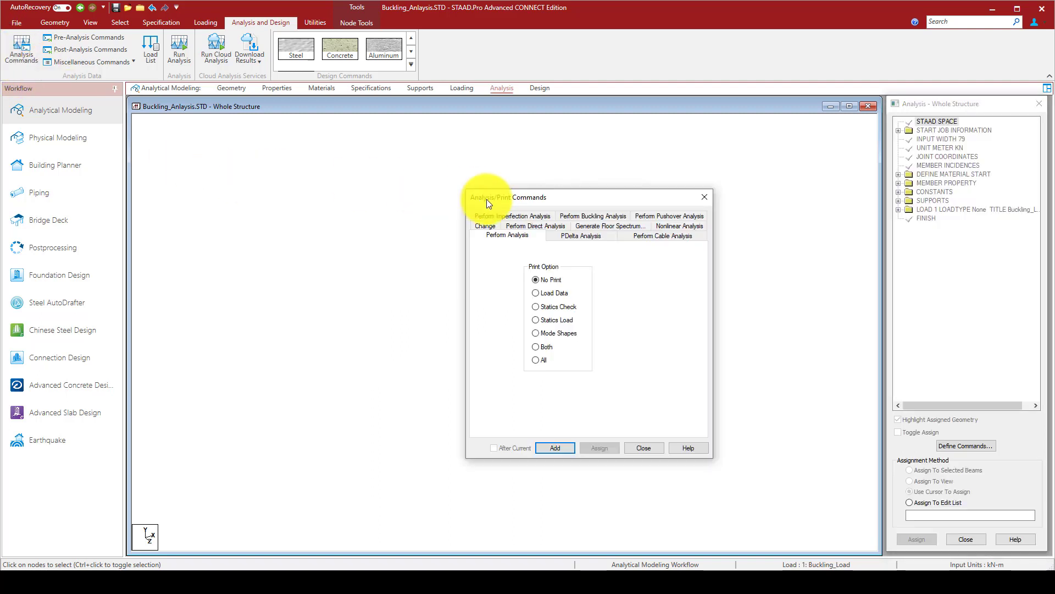
left_click(592, 217)
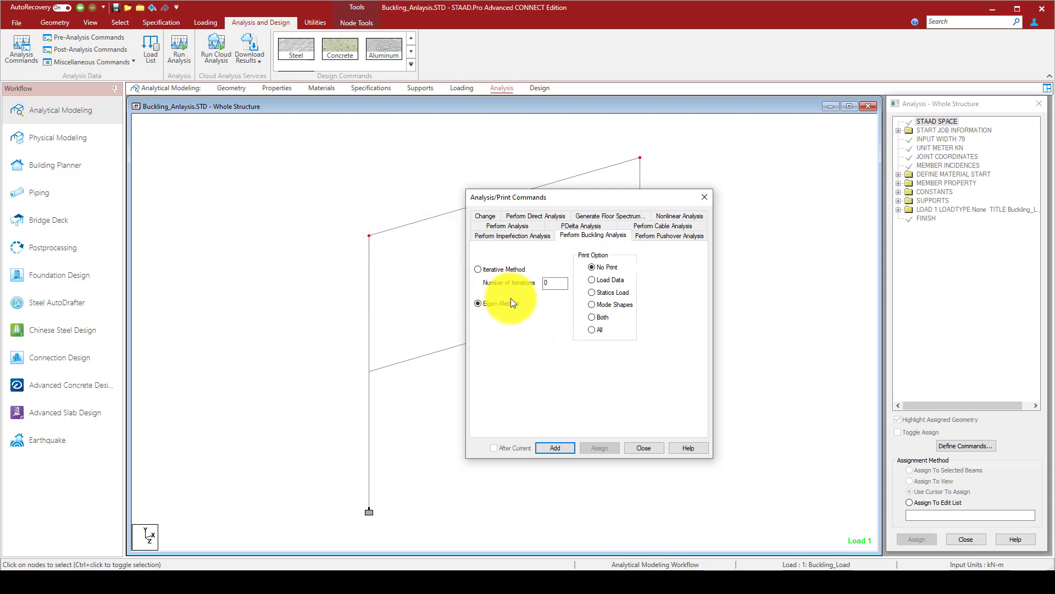
left_click(478, 270)
left_click(546, 284)
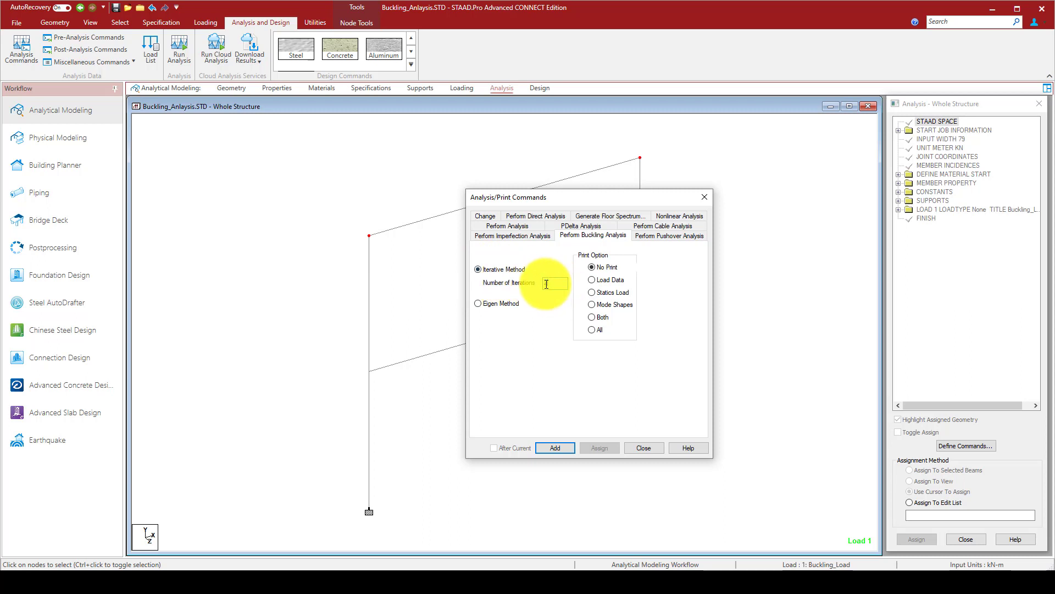
type("20")
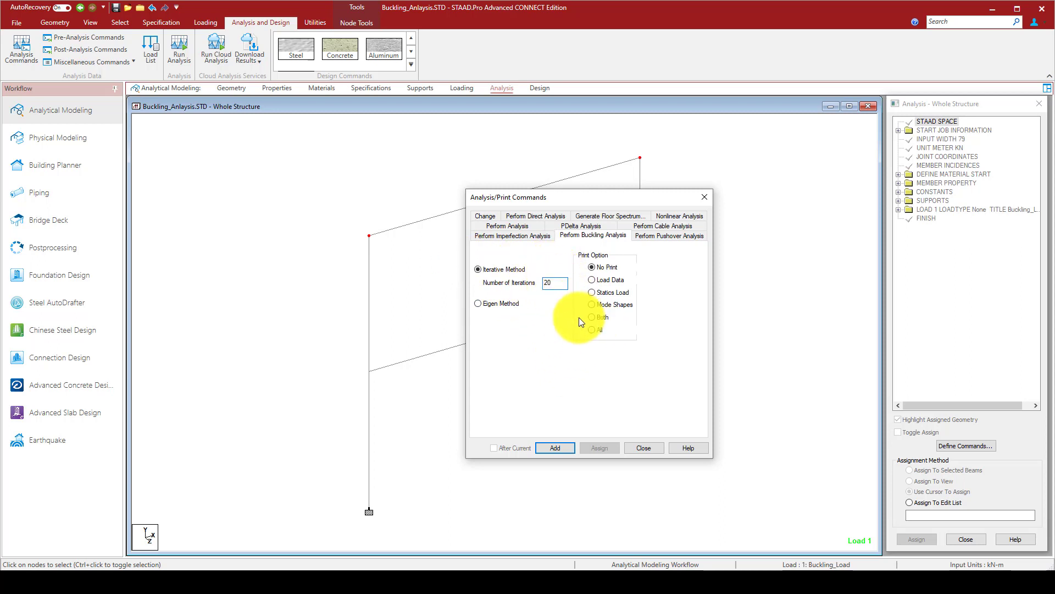
left_click(592, 328)
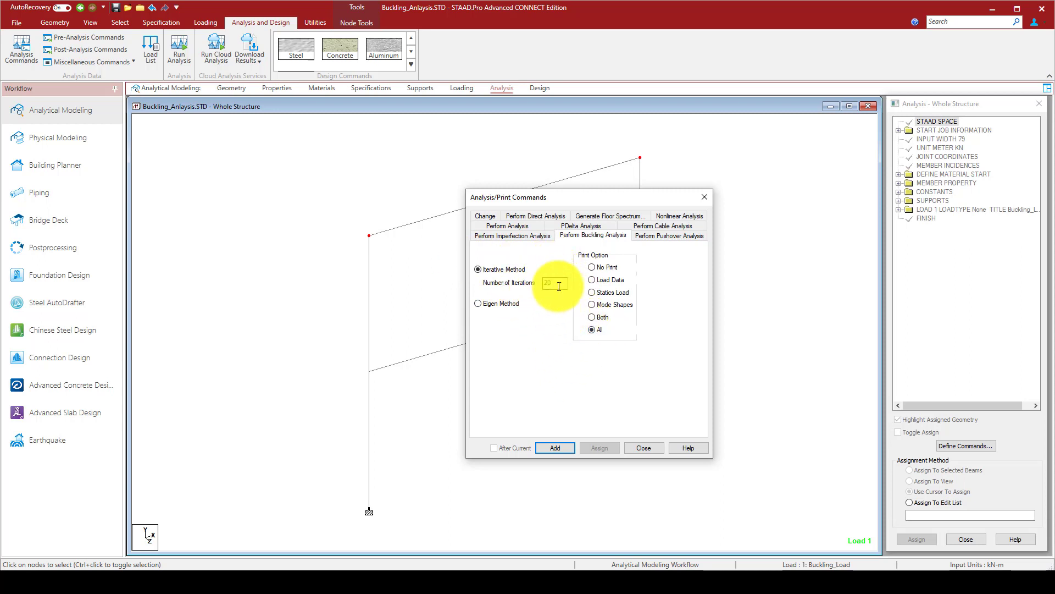
left_click(598, 330)
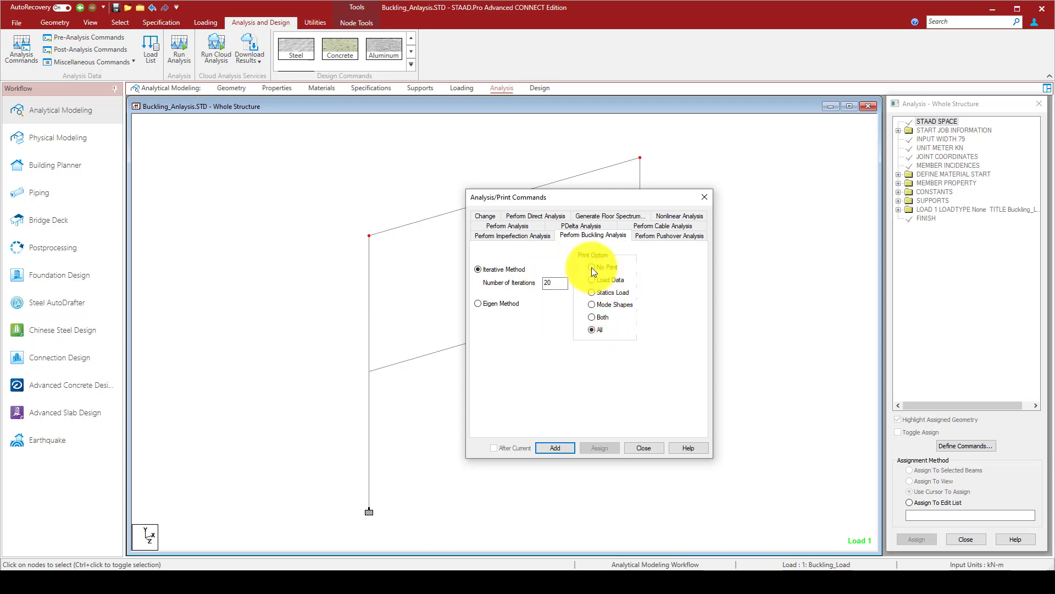
left_click(555, 448)
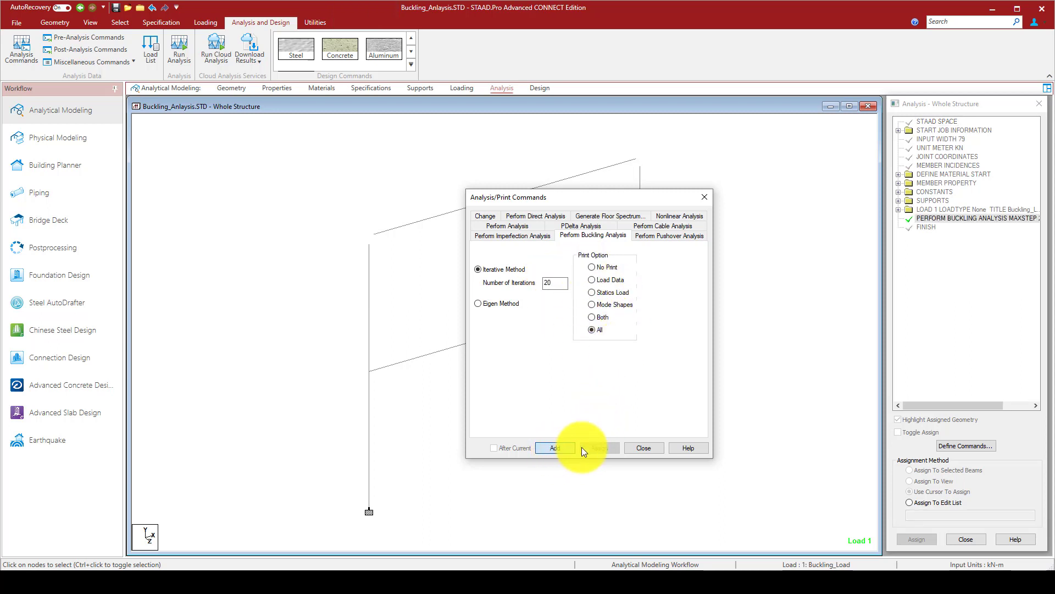
left_click(642, 448)
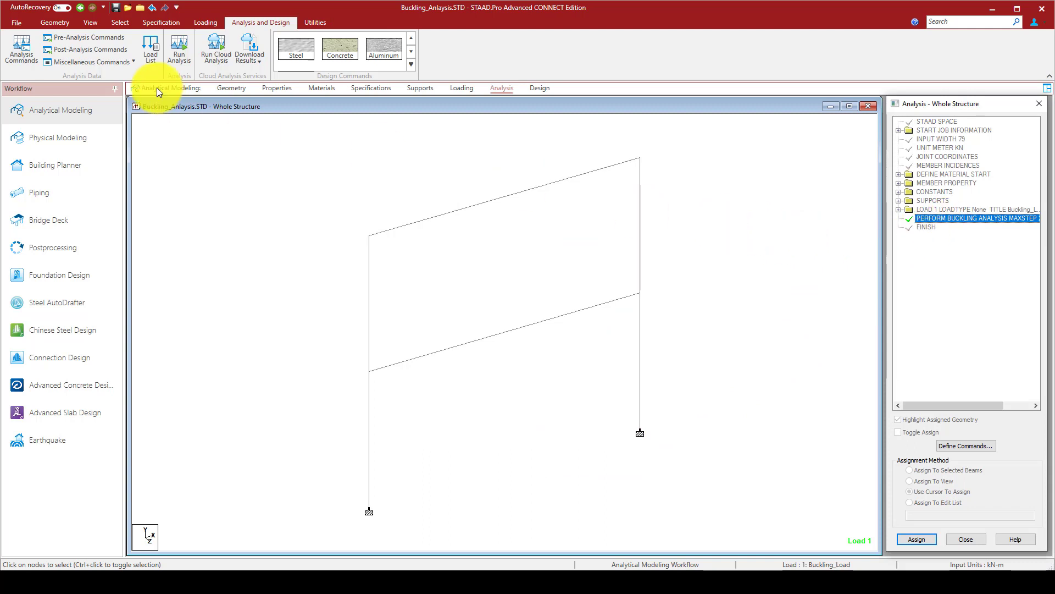
Step: Run the analysis and open its output file
left_click(179, 49)
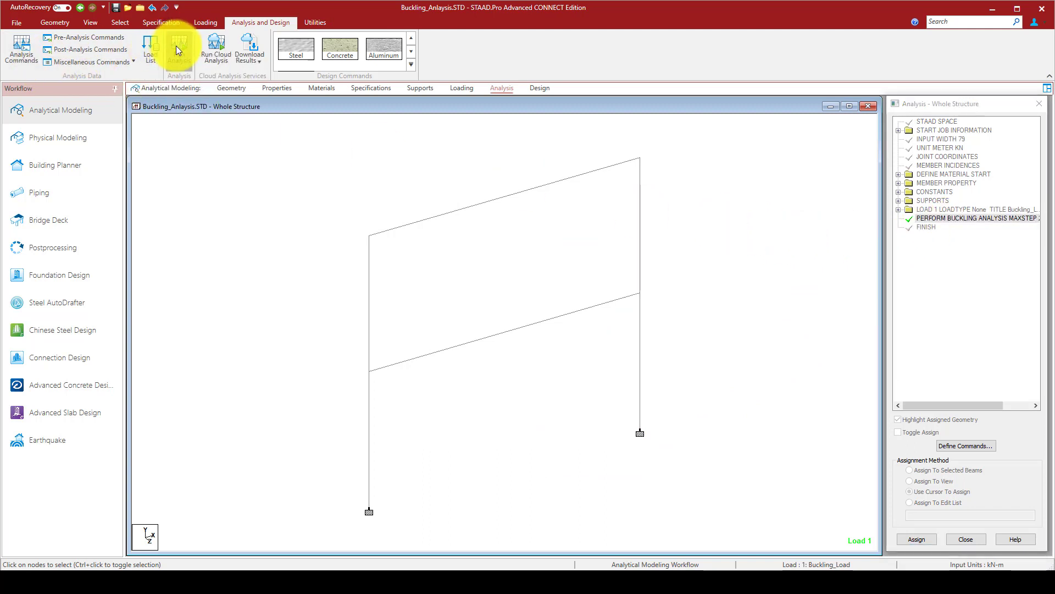
left_click(525, 345)
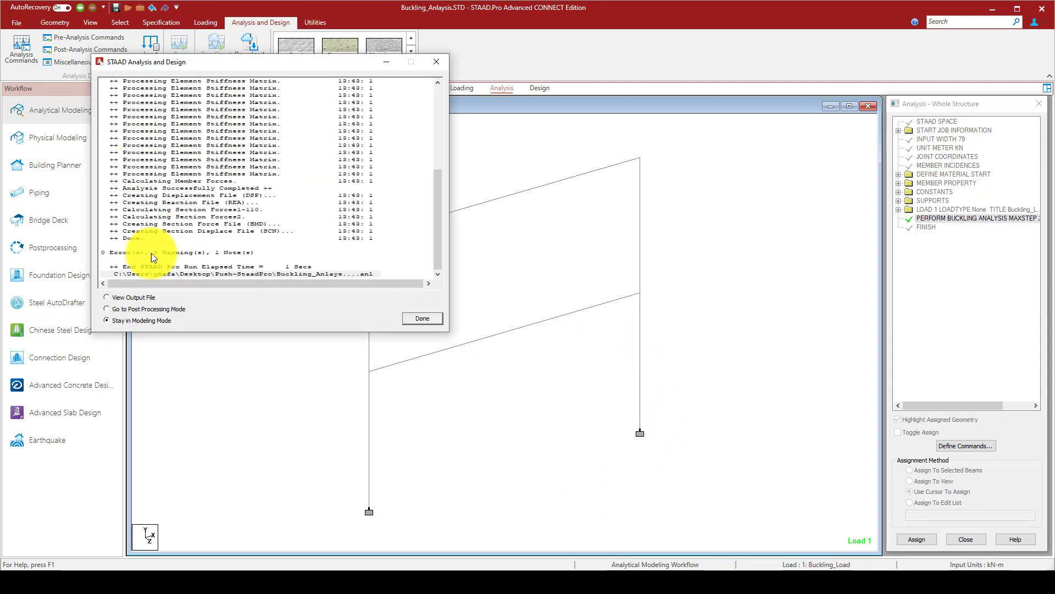
left_click(421, 318)
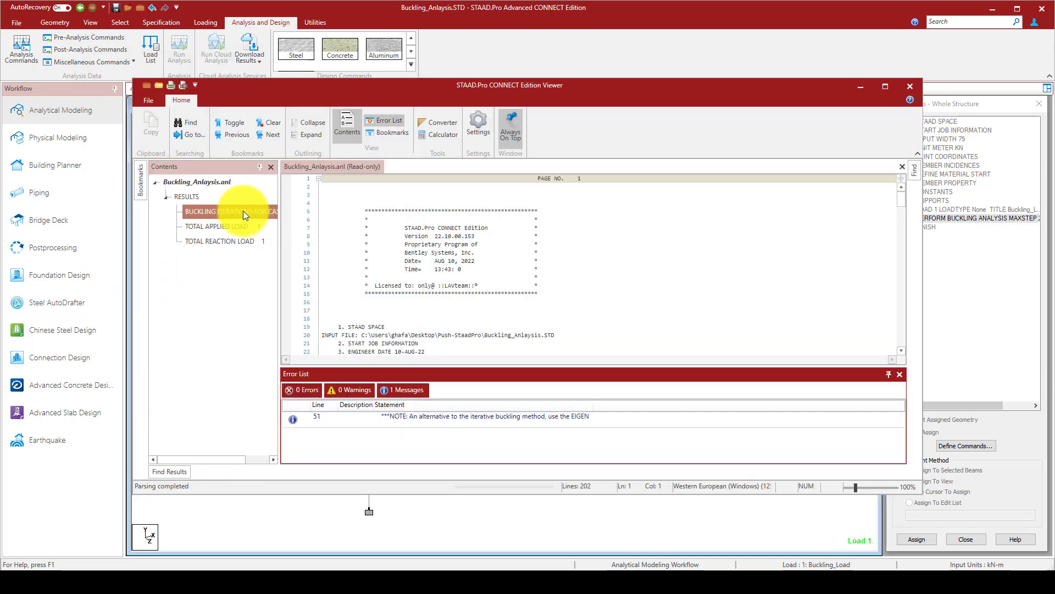
Step: Examine the buckling iterations table for case 1 in the output file, focusing on the last iteration's buckling factor
left_click(216, 212)
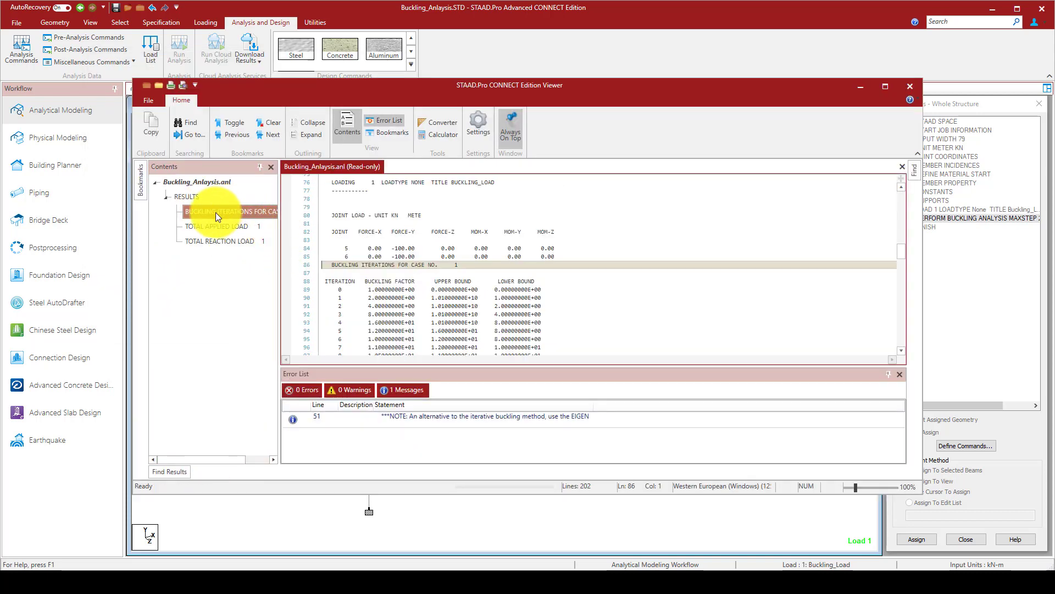
scroll(405, 273, "down", 4)
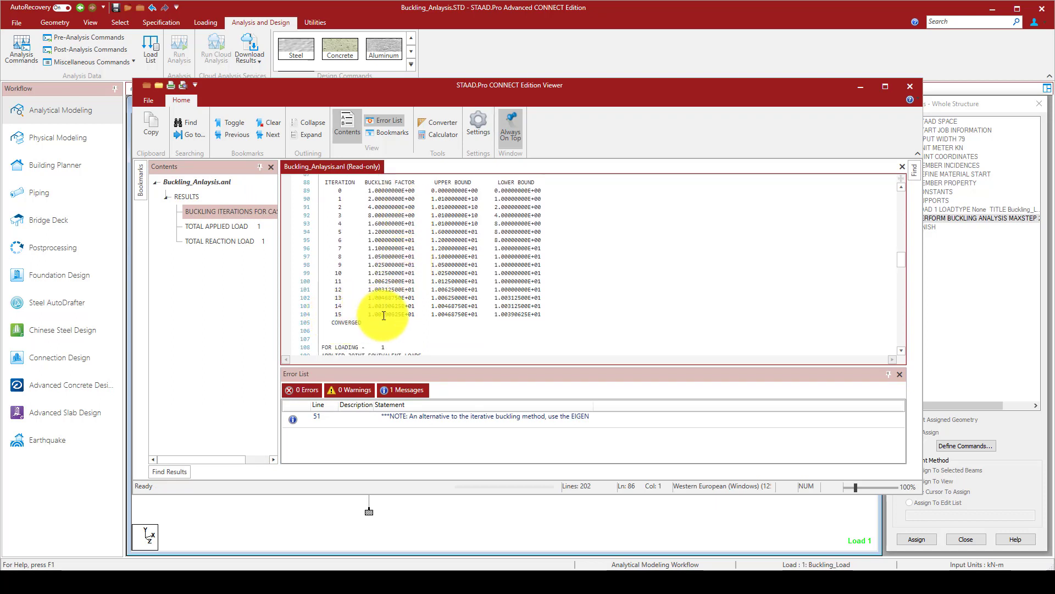
left_click(332, 315)
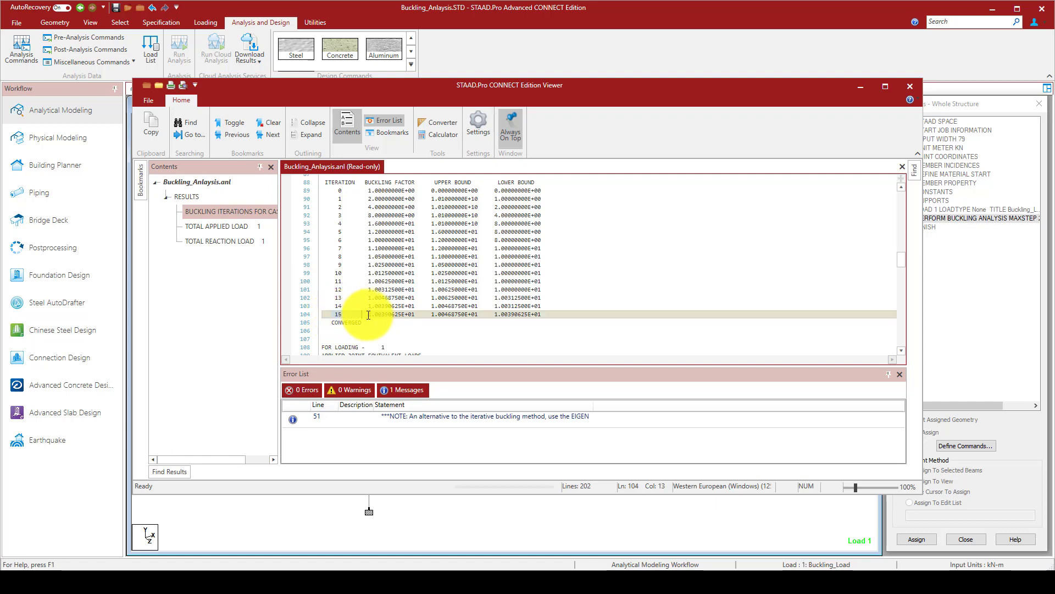
left_click(335, 322)
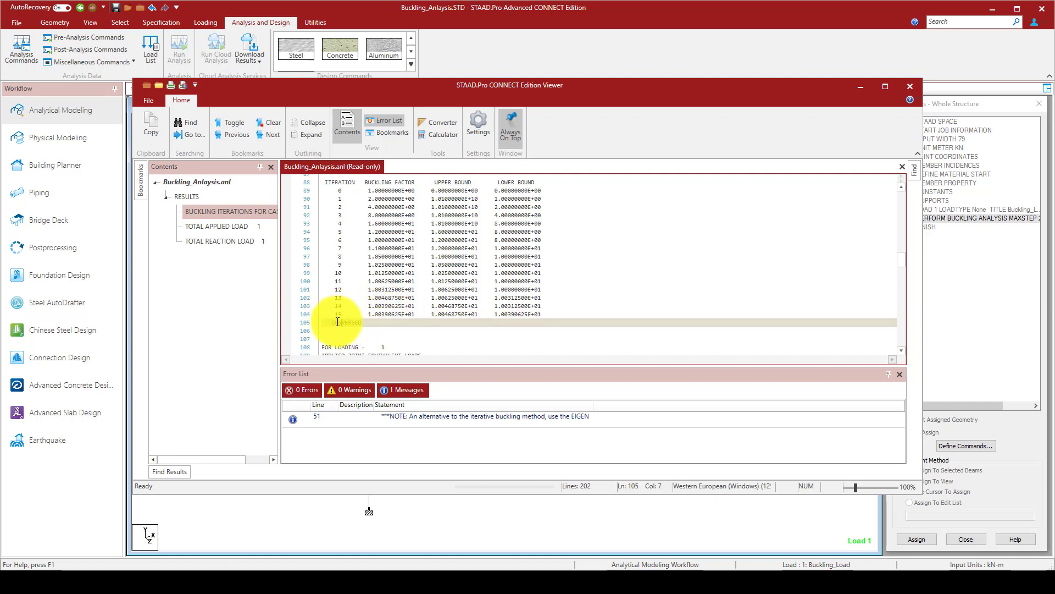
left_click(371, 313)
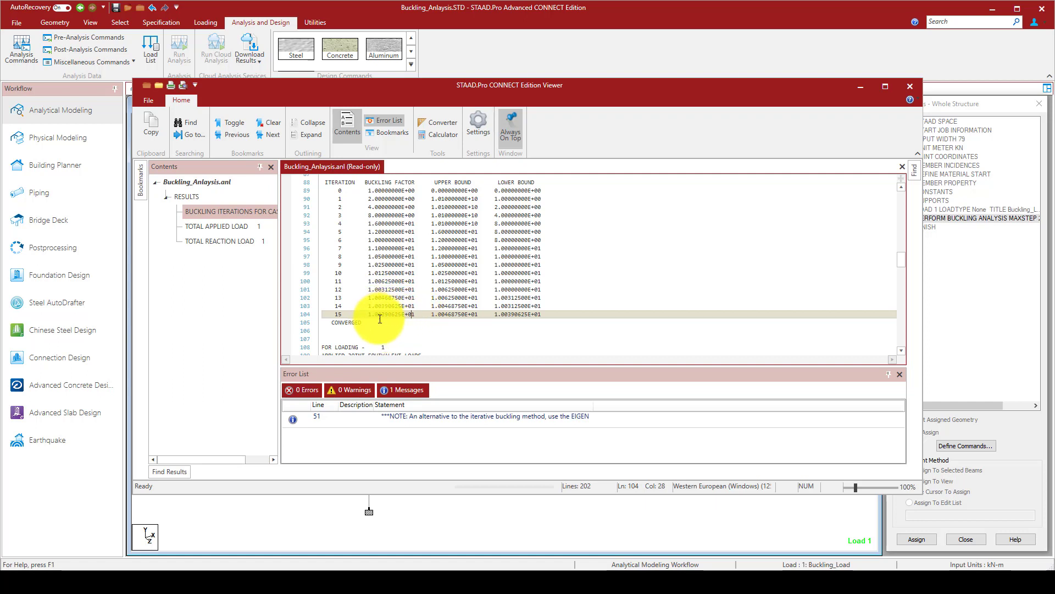
left_click_drag(413, 317, 391, 312)
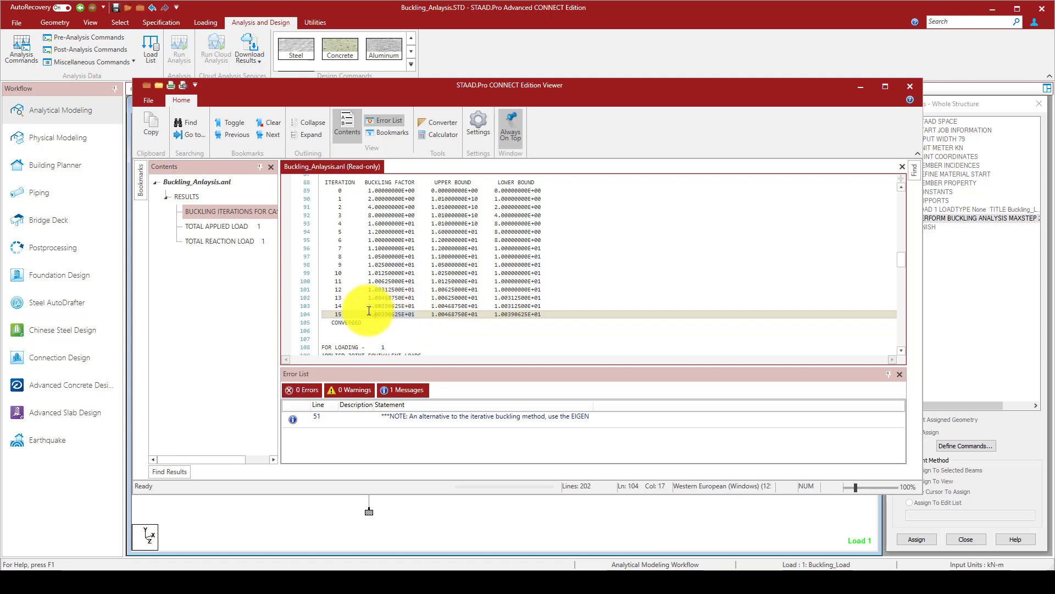
left_click(386, 321)
left_click(397, 319)
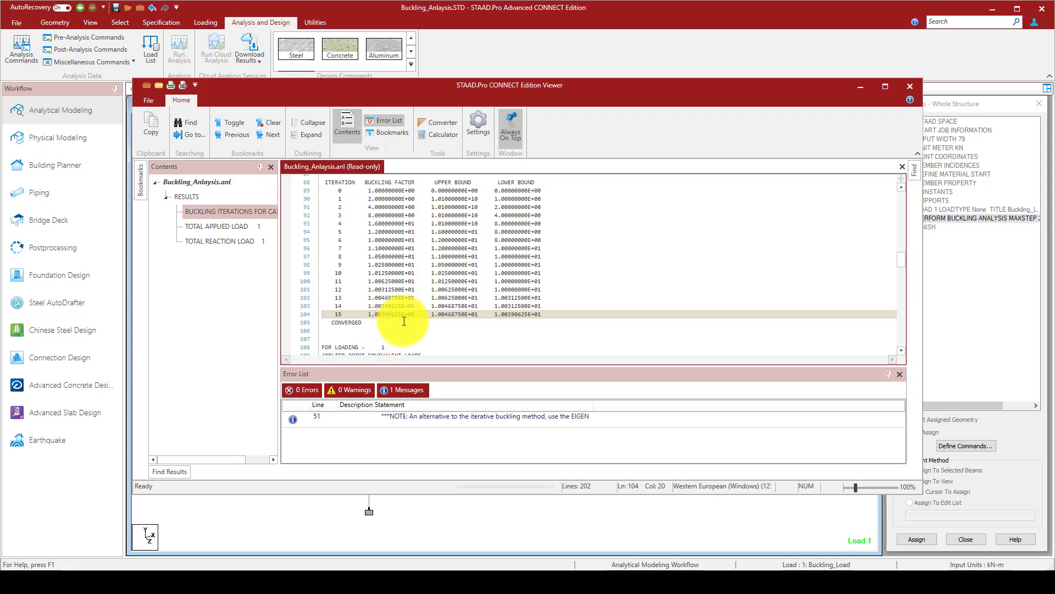
left_click(858, 86)
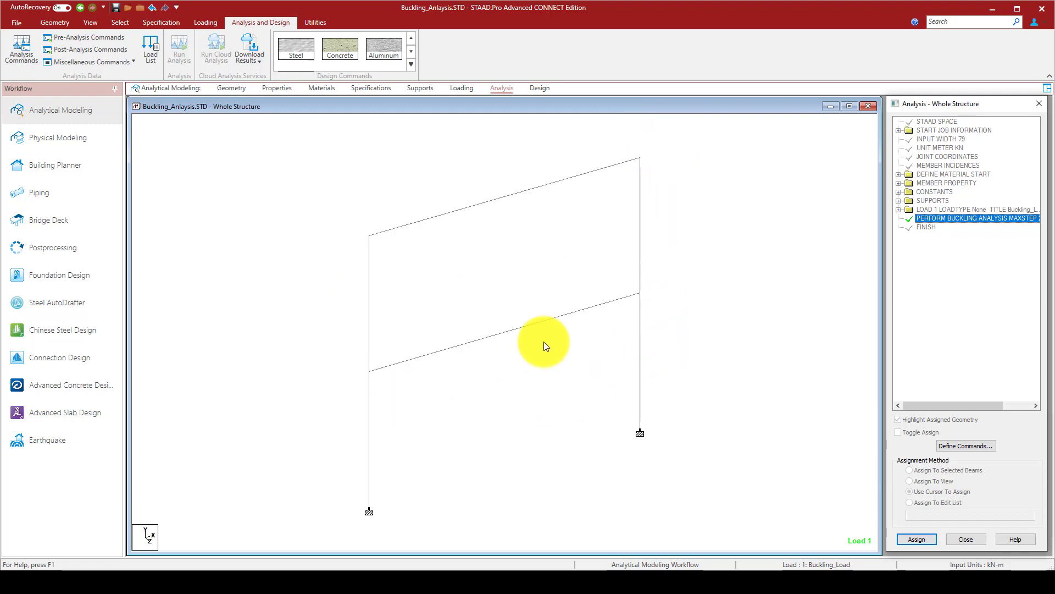
Step: Check the applied joint equivalent loads and the total applied load's Y-force summation against the final buckling factor in the output file
left_click(565, 577)
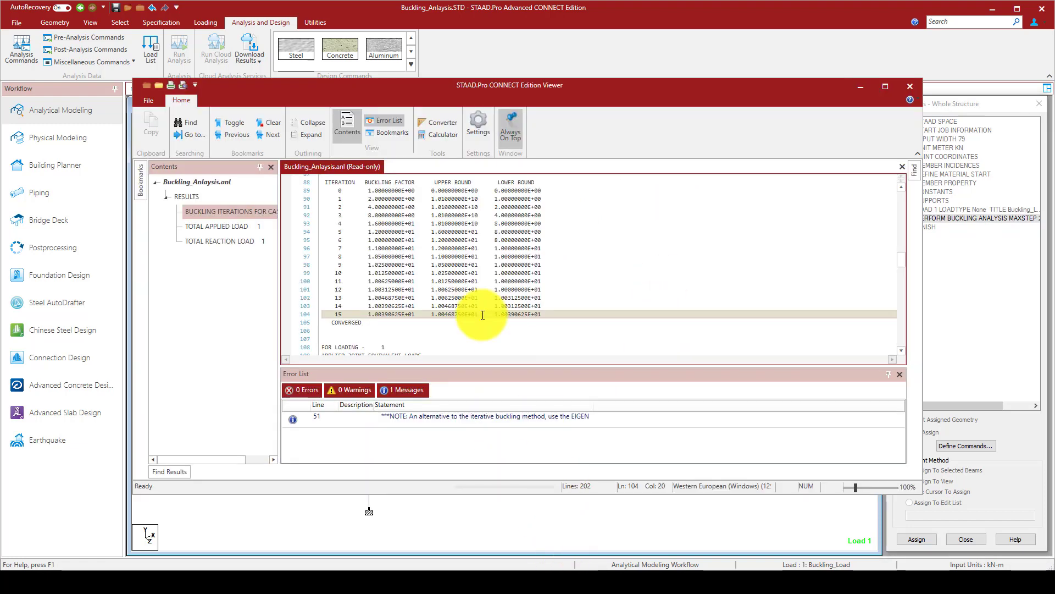
scroll(439, 287, "down", 3)
scroll(439, 287, "down", 4)
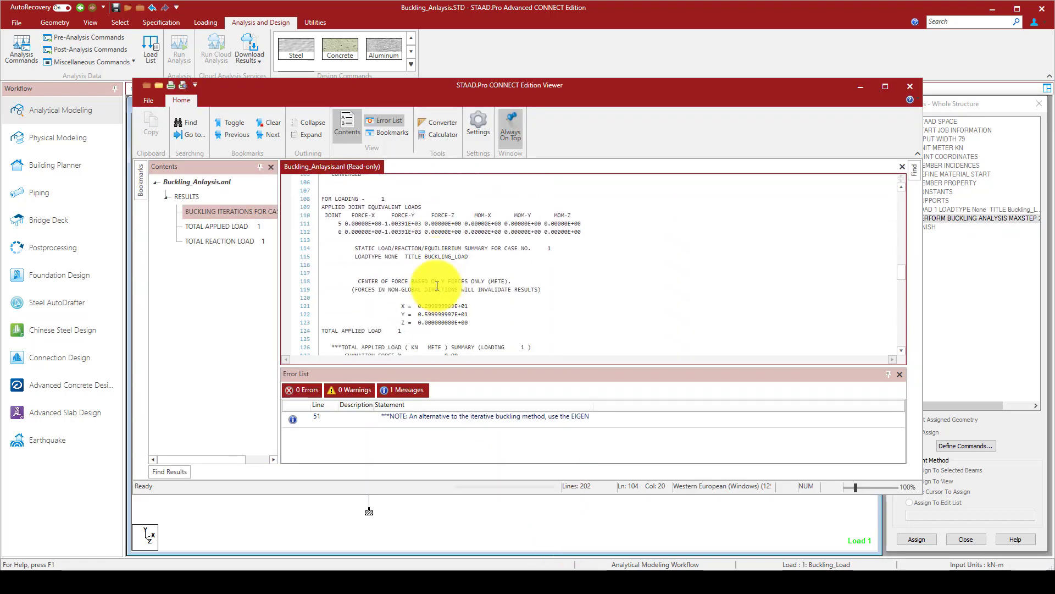
scroll(437, 285, "down", 1)
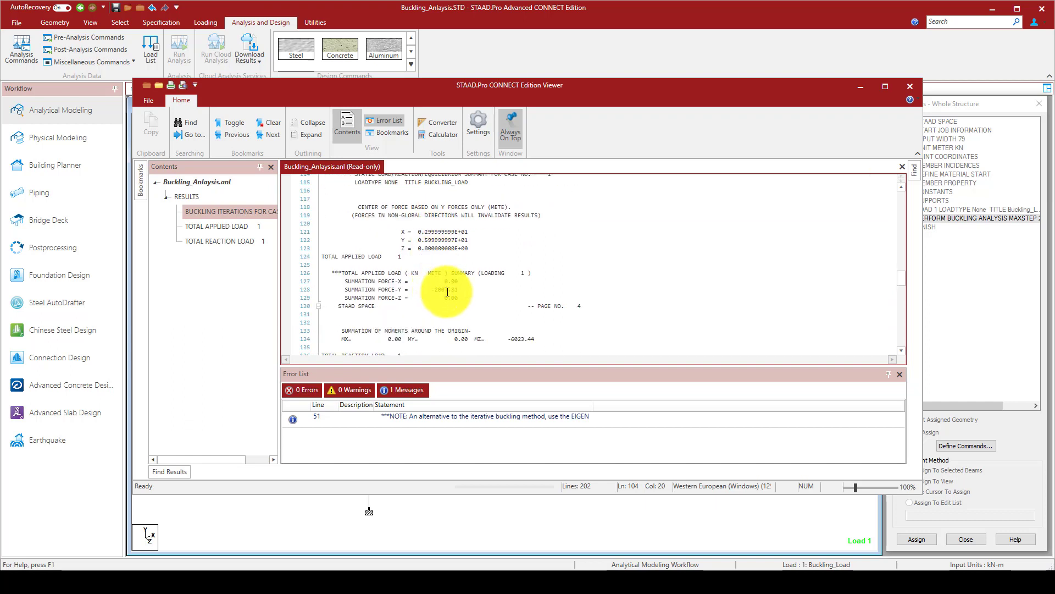
left_click(417, 289)
left_click(334, 288)
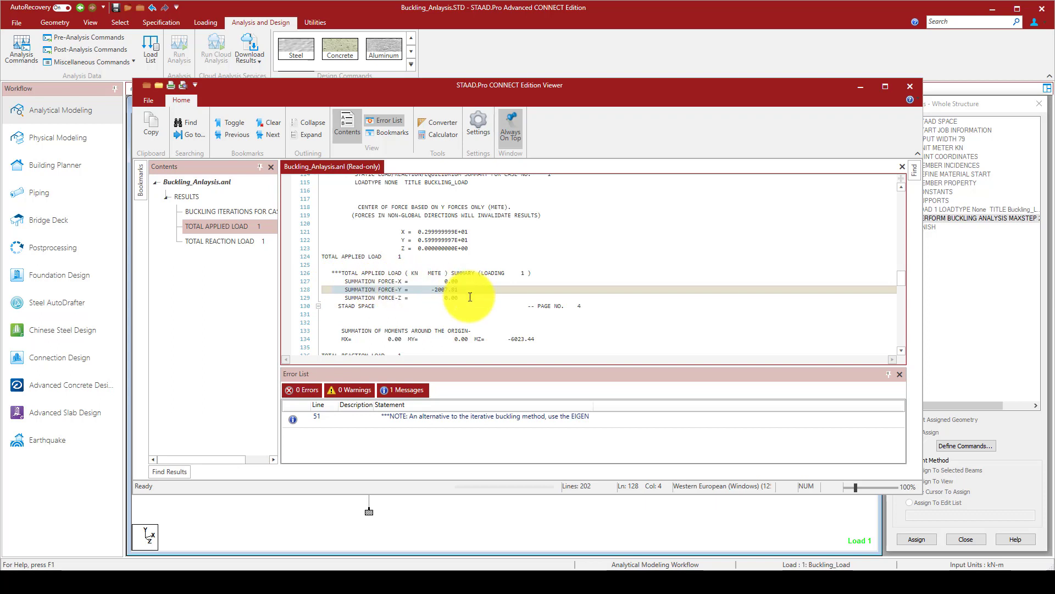
scroll(448, 274, "up", 3)
scroll(451, 273, "up", 2)
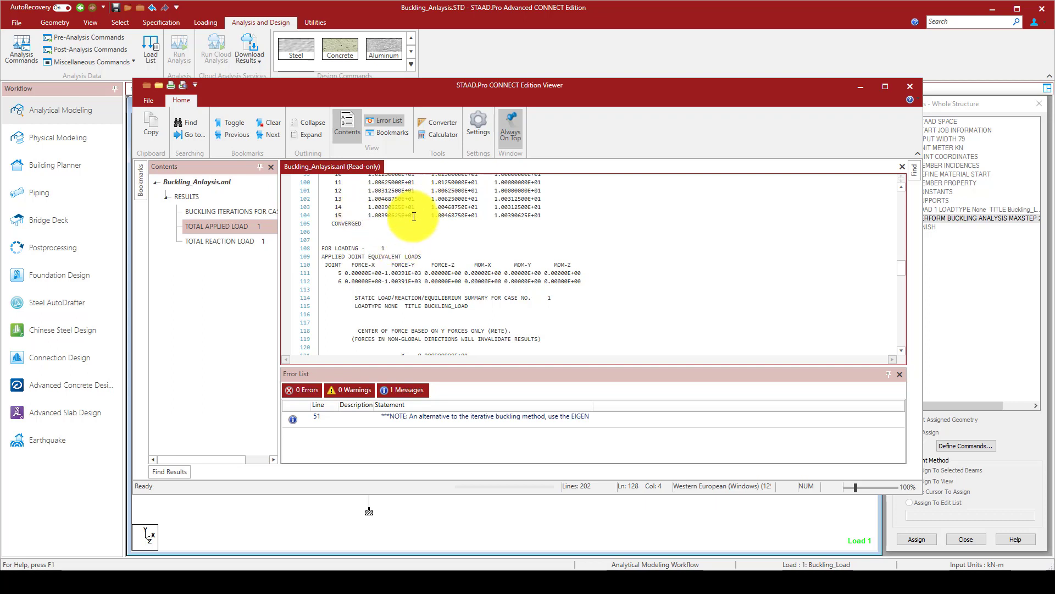
scroll(404, 232, "down", 6)
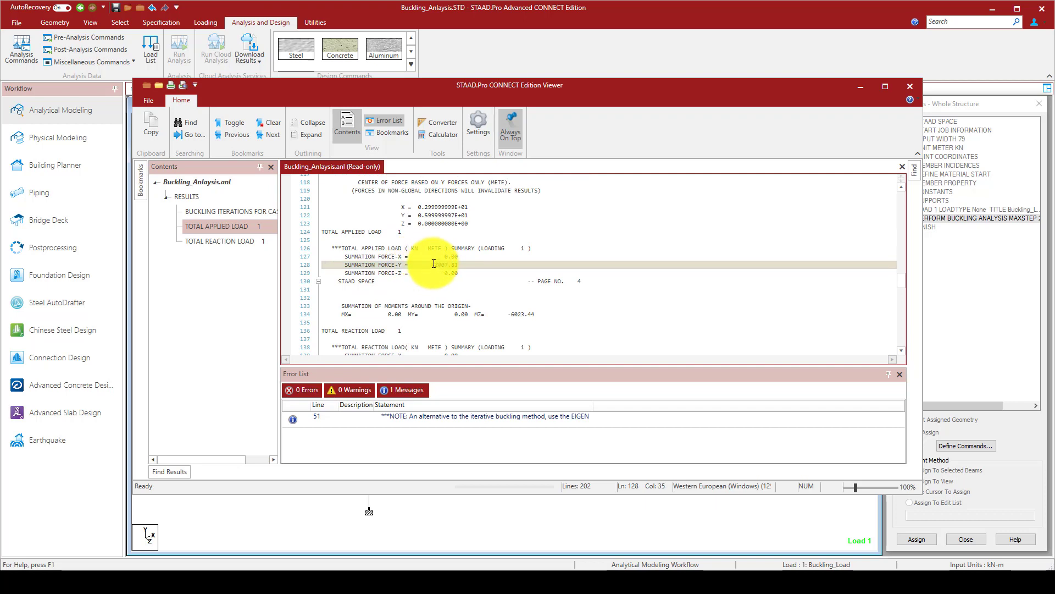
left_click(461, 265)
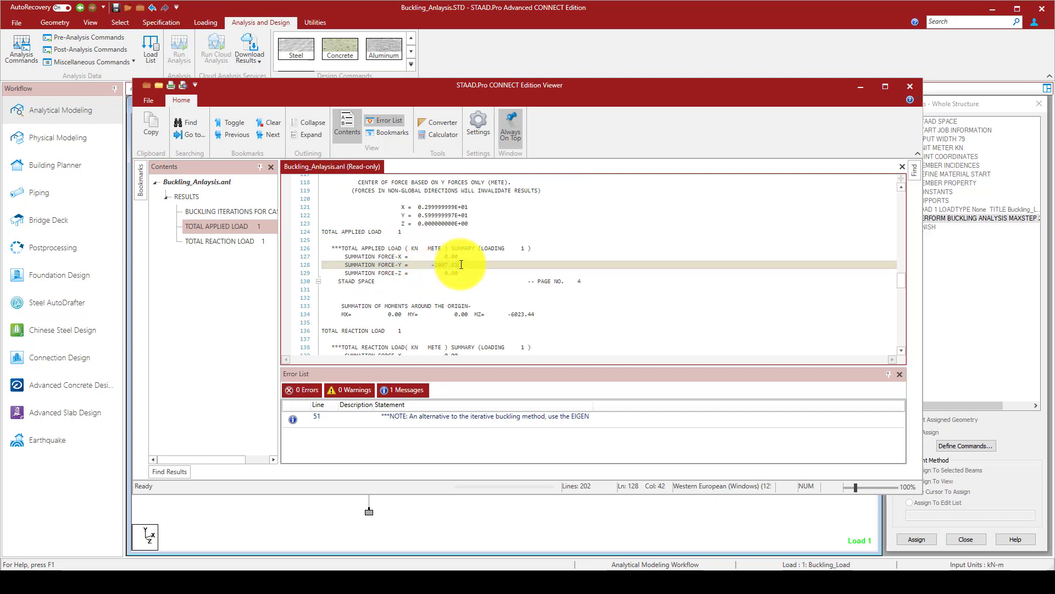
left_click(858, 87)
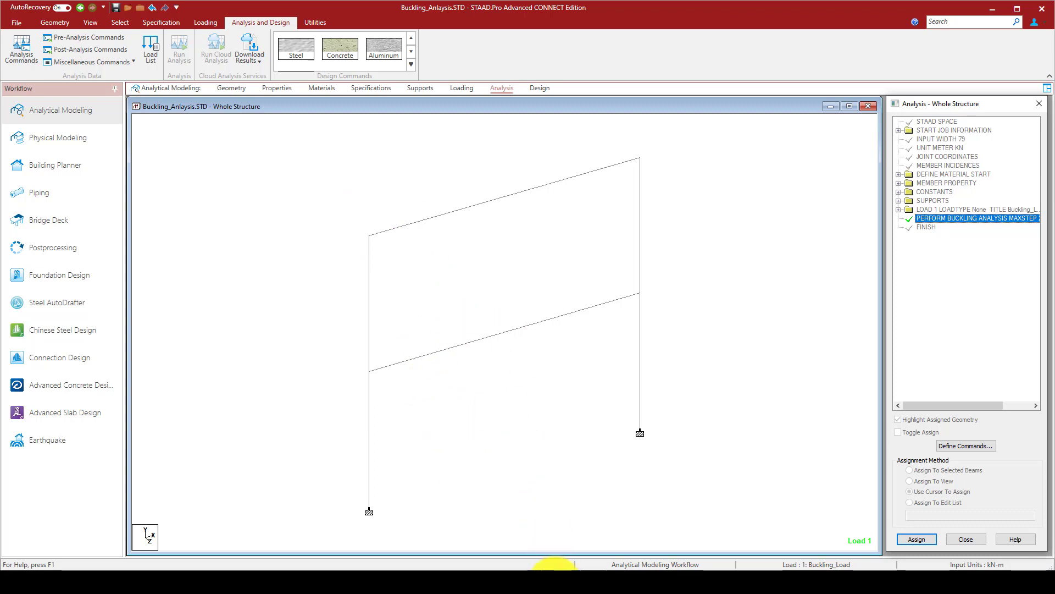
Step: Examine the total reaction load and the joint load summary through the end of the output file, and close the viewer
left_click(561, 556)
scroll(406, 291, "down", 2)
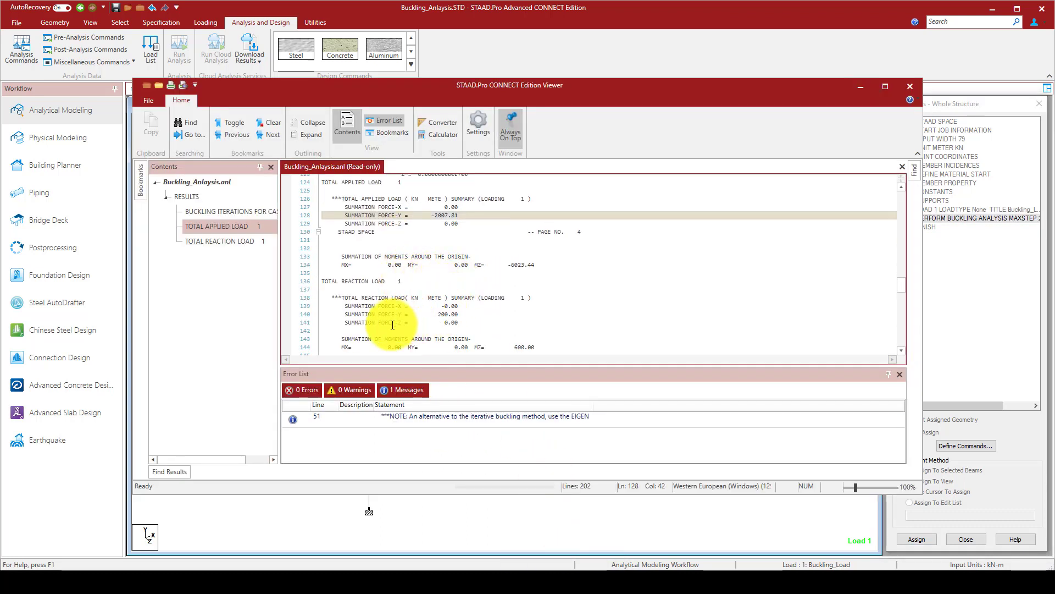
scroll(390, 327, "down", 1)
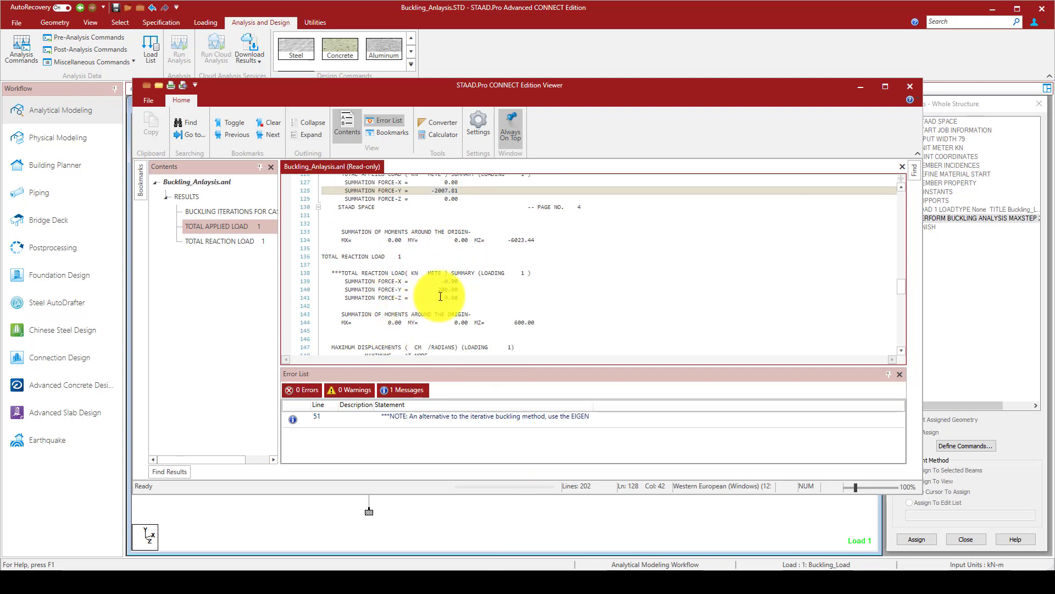
scroll(435, 287, "down", 2)
scroll(433, 287, "down", 2)
scroll(424, 294, "down", 3)
scroll(418, 297, "down", 3)
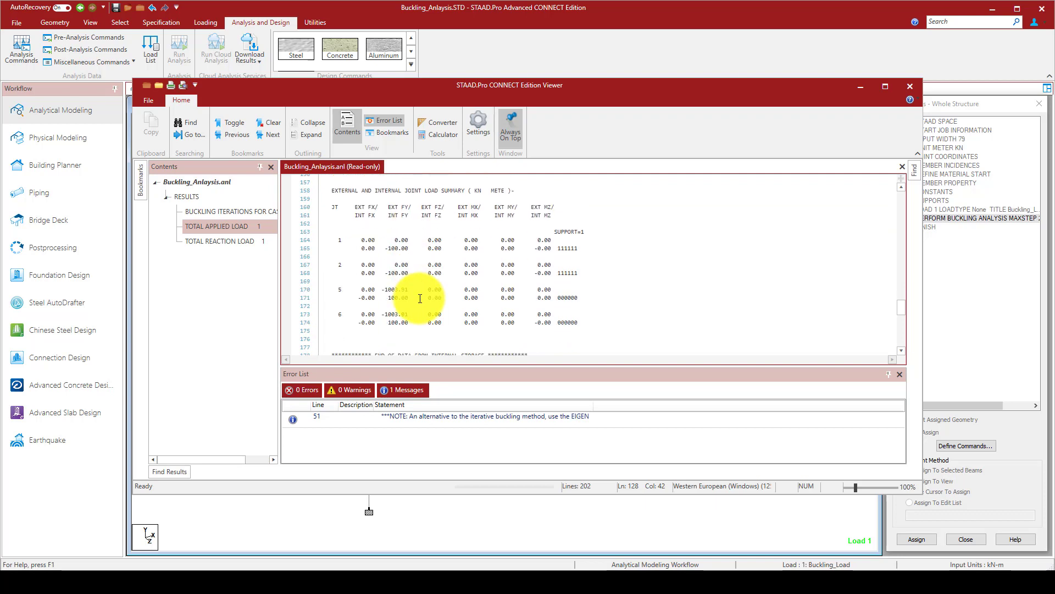
scroll(420, 297, "down", 2)
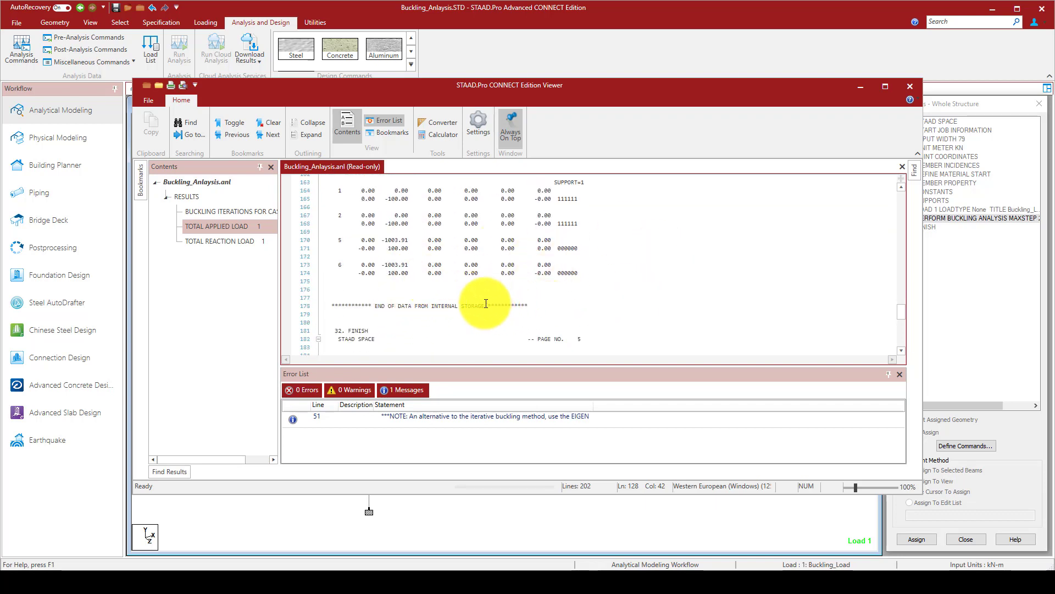
scroll(484, 283, "down", 7)
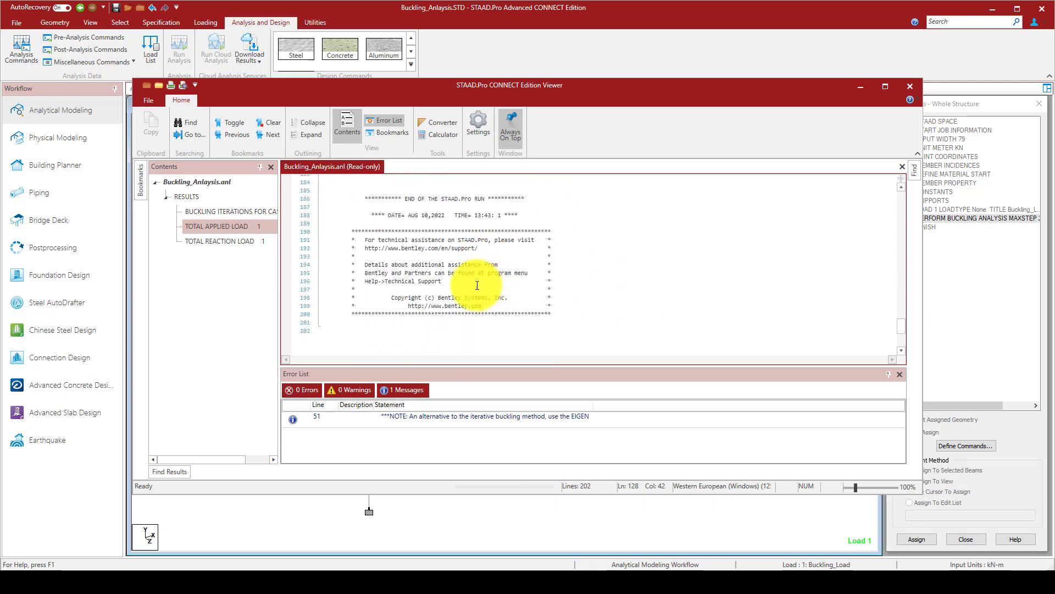
left_click(910, 87)
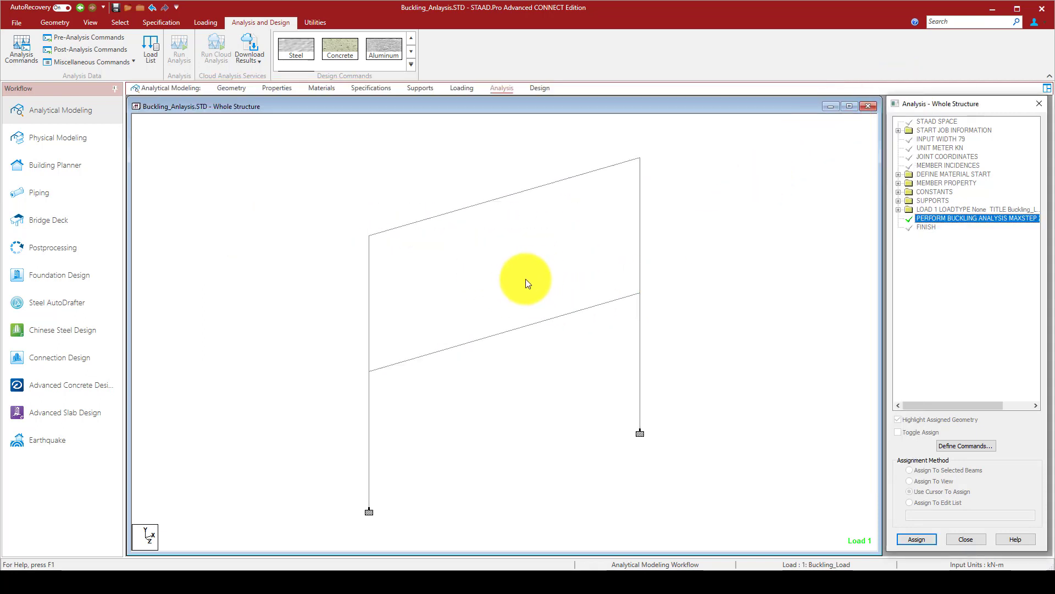